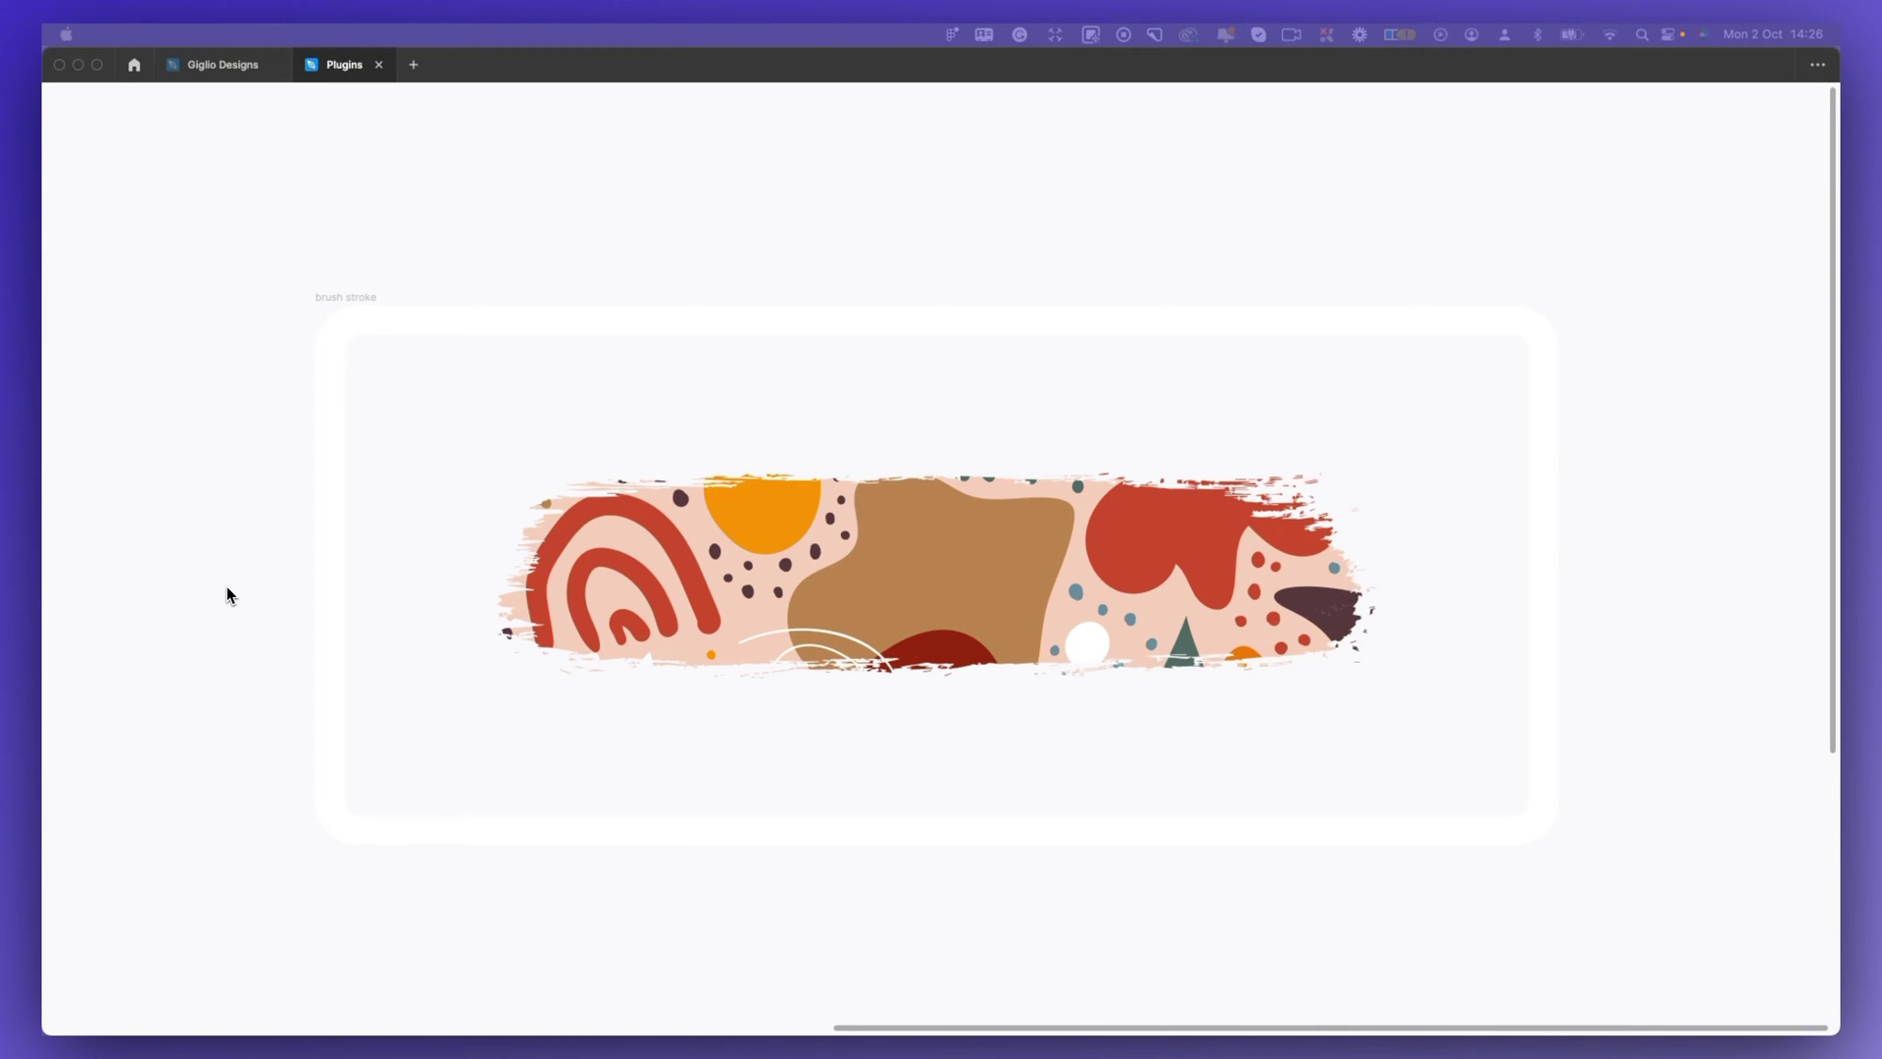
# Try shifting the illustration inside the brushstroke mask, then undo the move and deselect.
pyautogui.scroll(3, 824, 557)
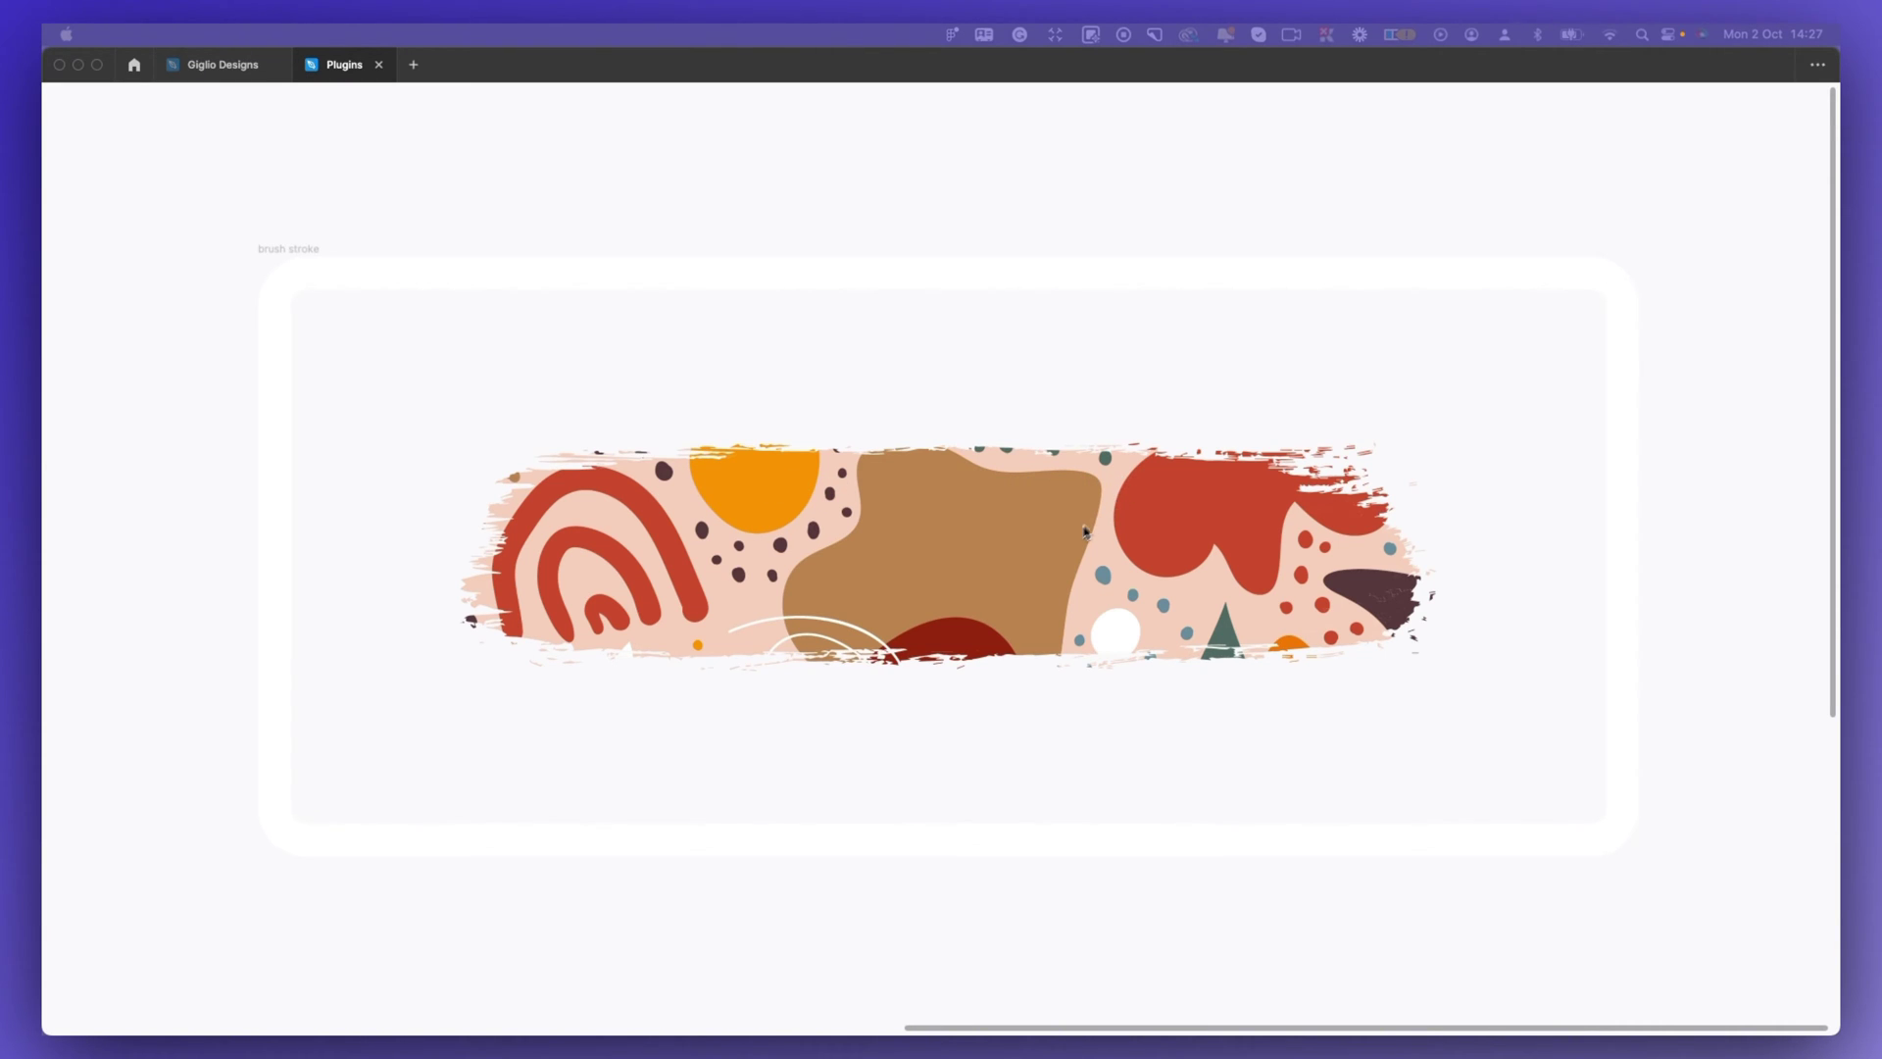
pyautogui.click(996, 546)
pyautogui.moveTo(996, 546)
pyautogui.mouseDown()
pyautogui.moveTo(1000, 525)
pyautogui.moveTo(1020, 549)
pyautogui.moveTo(978, 530)
pyautogui.moveTo(1029, 513)
pyautogui.mouseUp()
pyautogui.press('super+z')
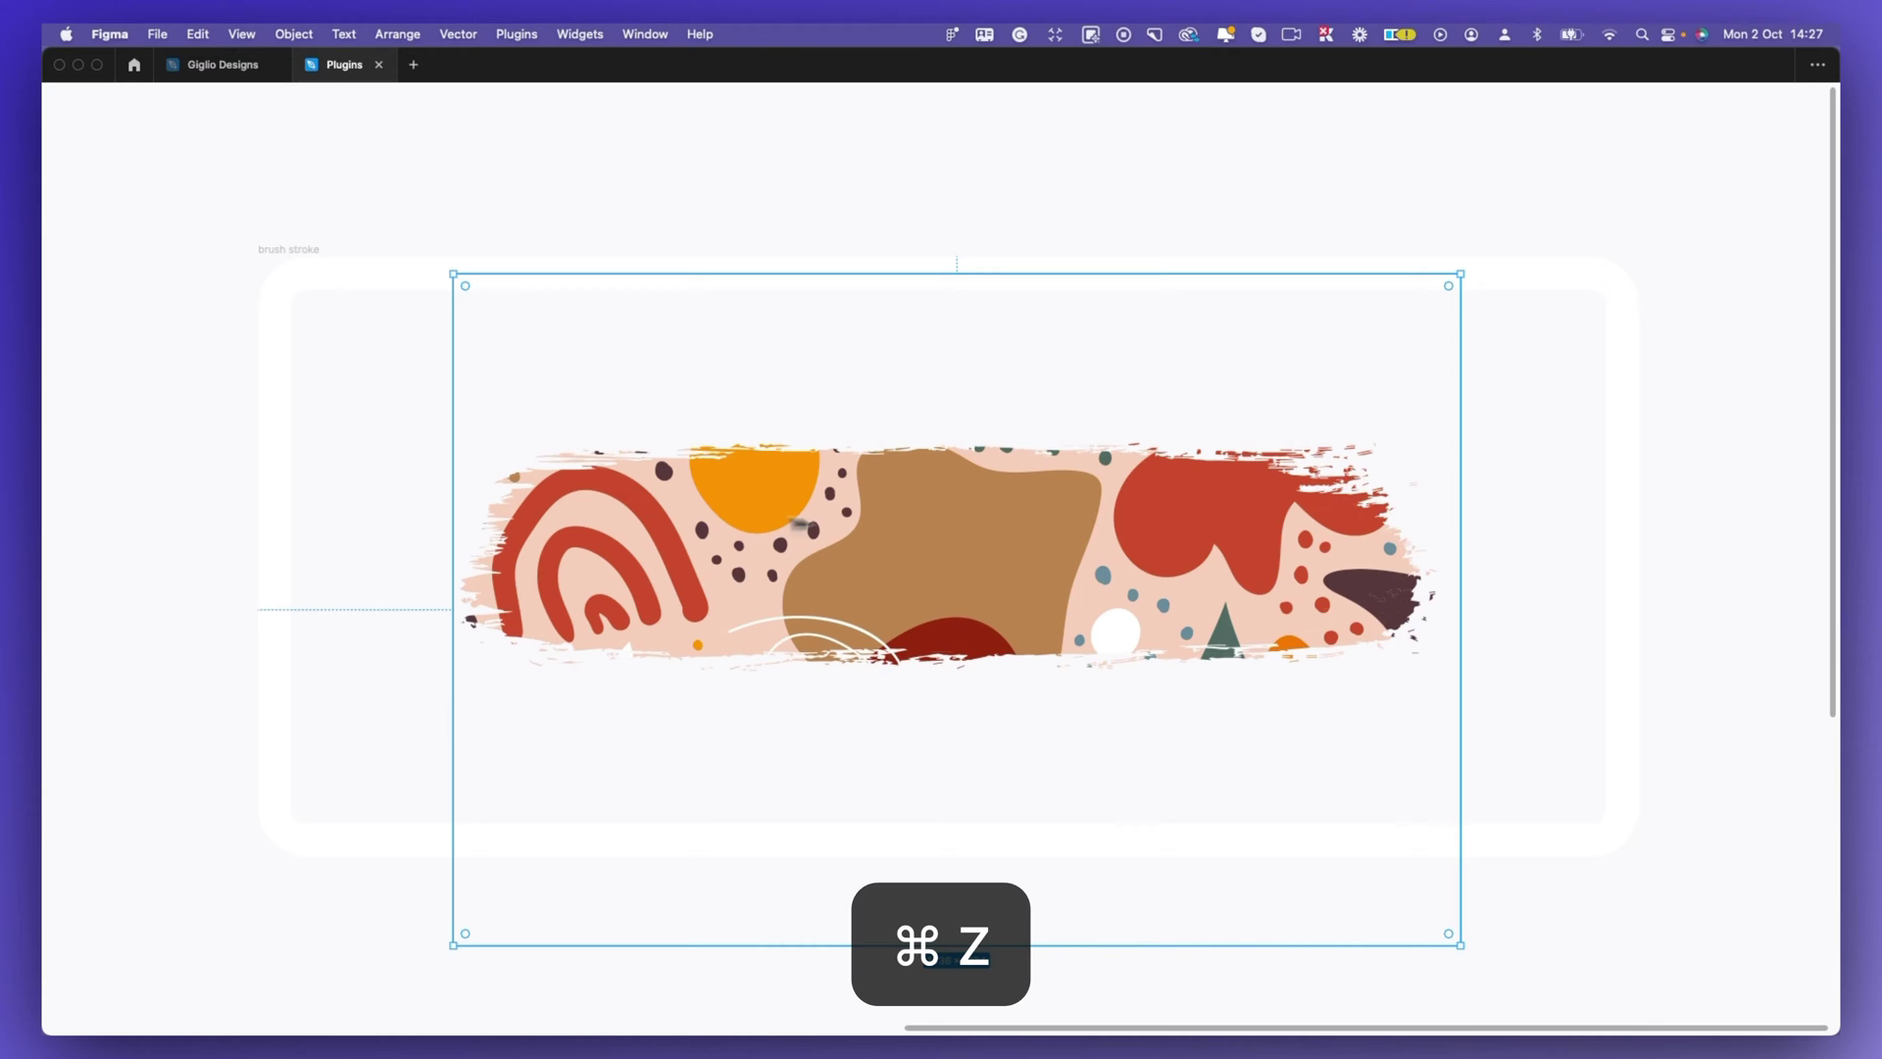
pyautogui.click(1535, 556)
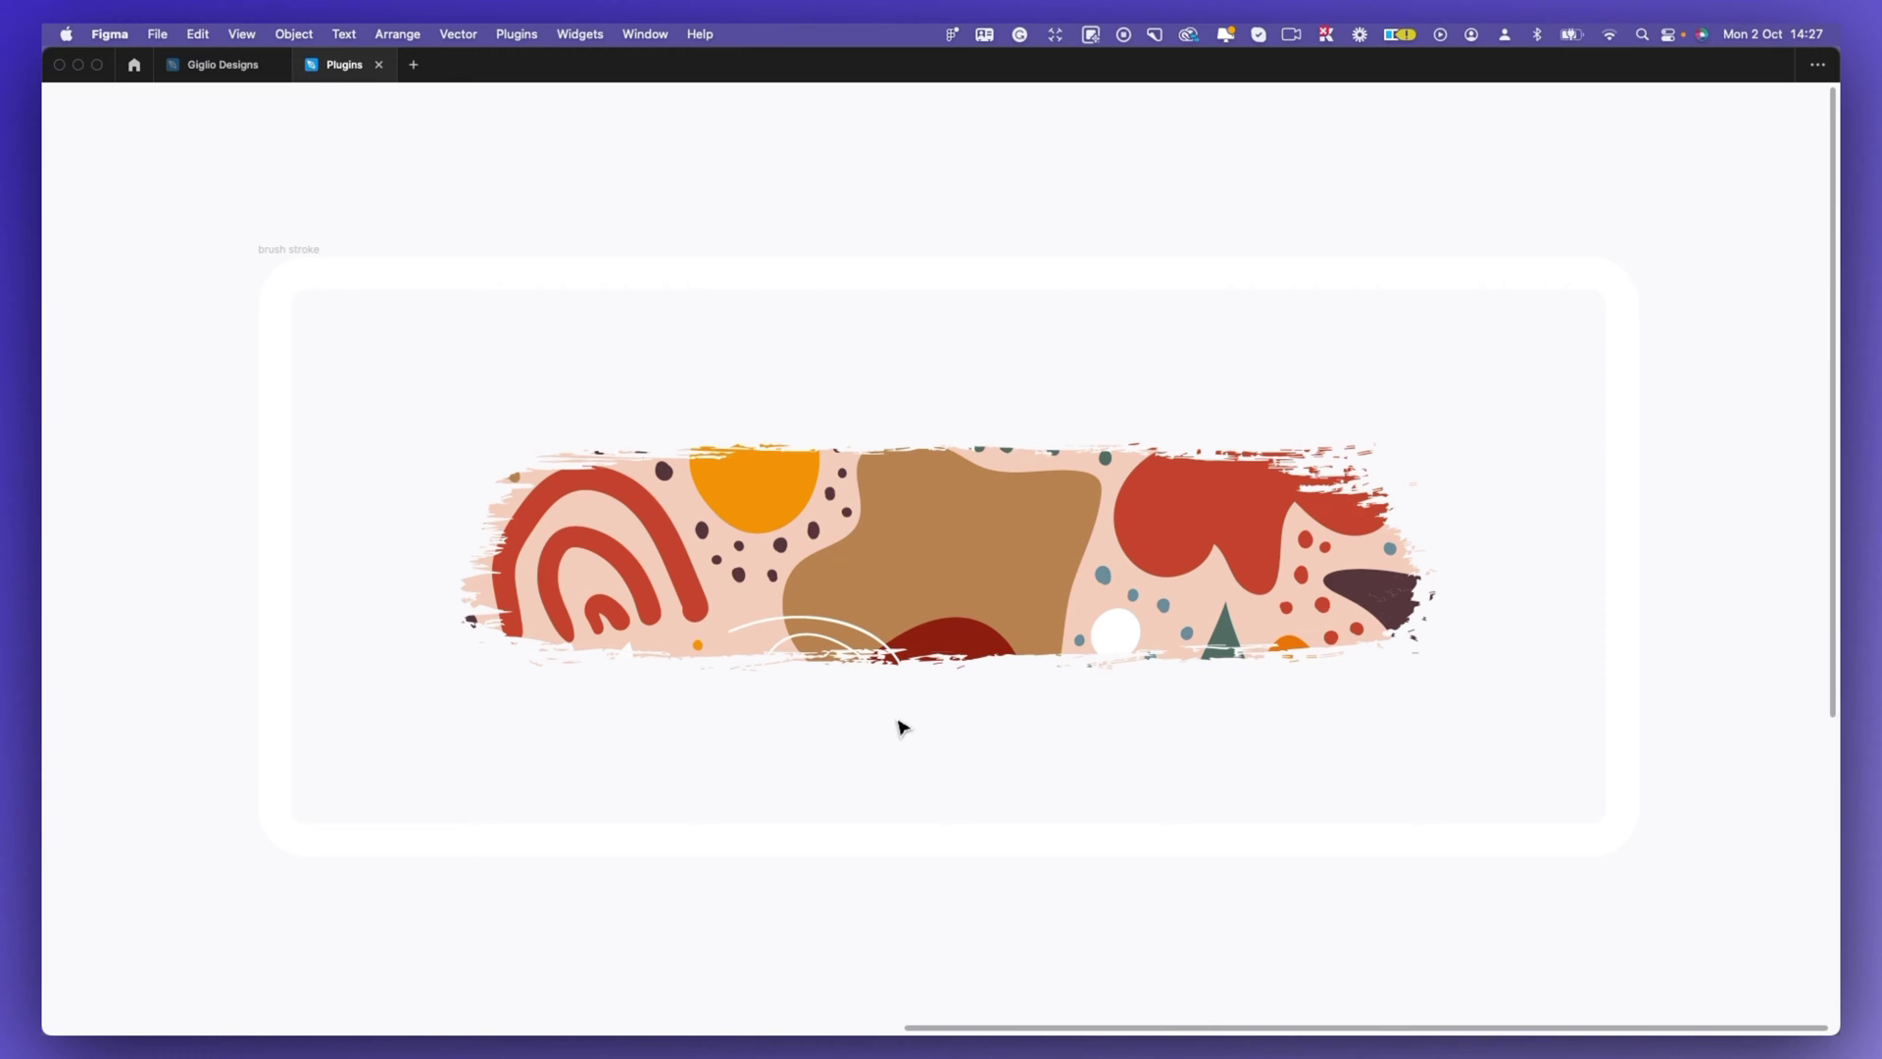
pyautogui.scroll(2, 903, 727)
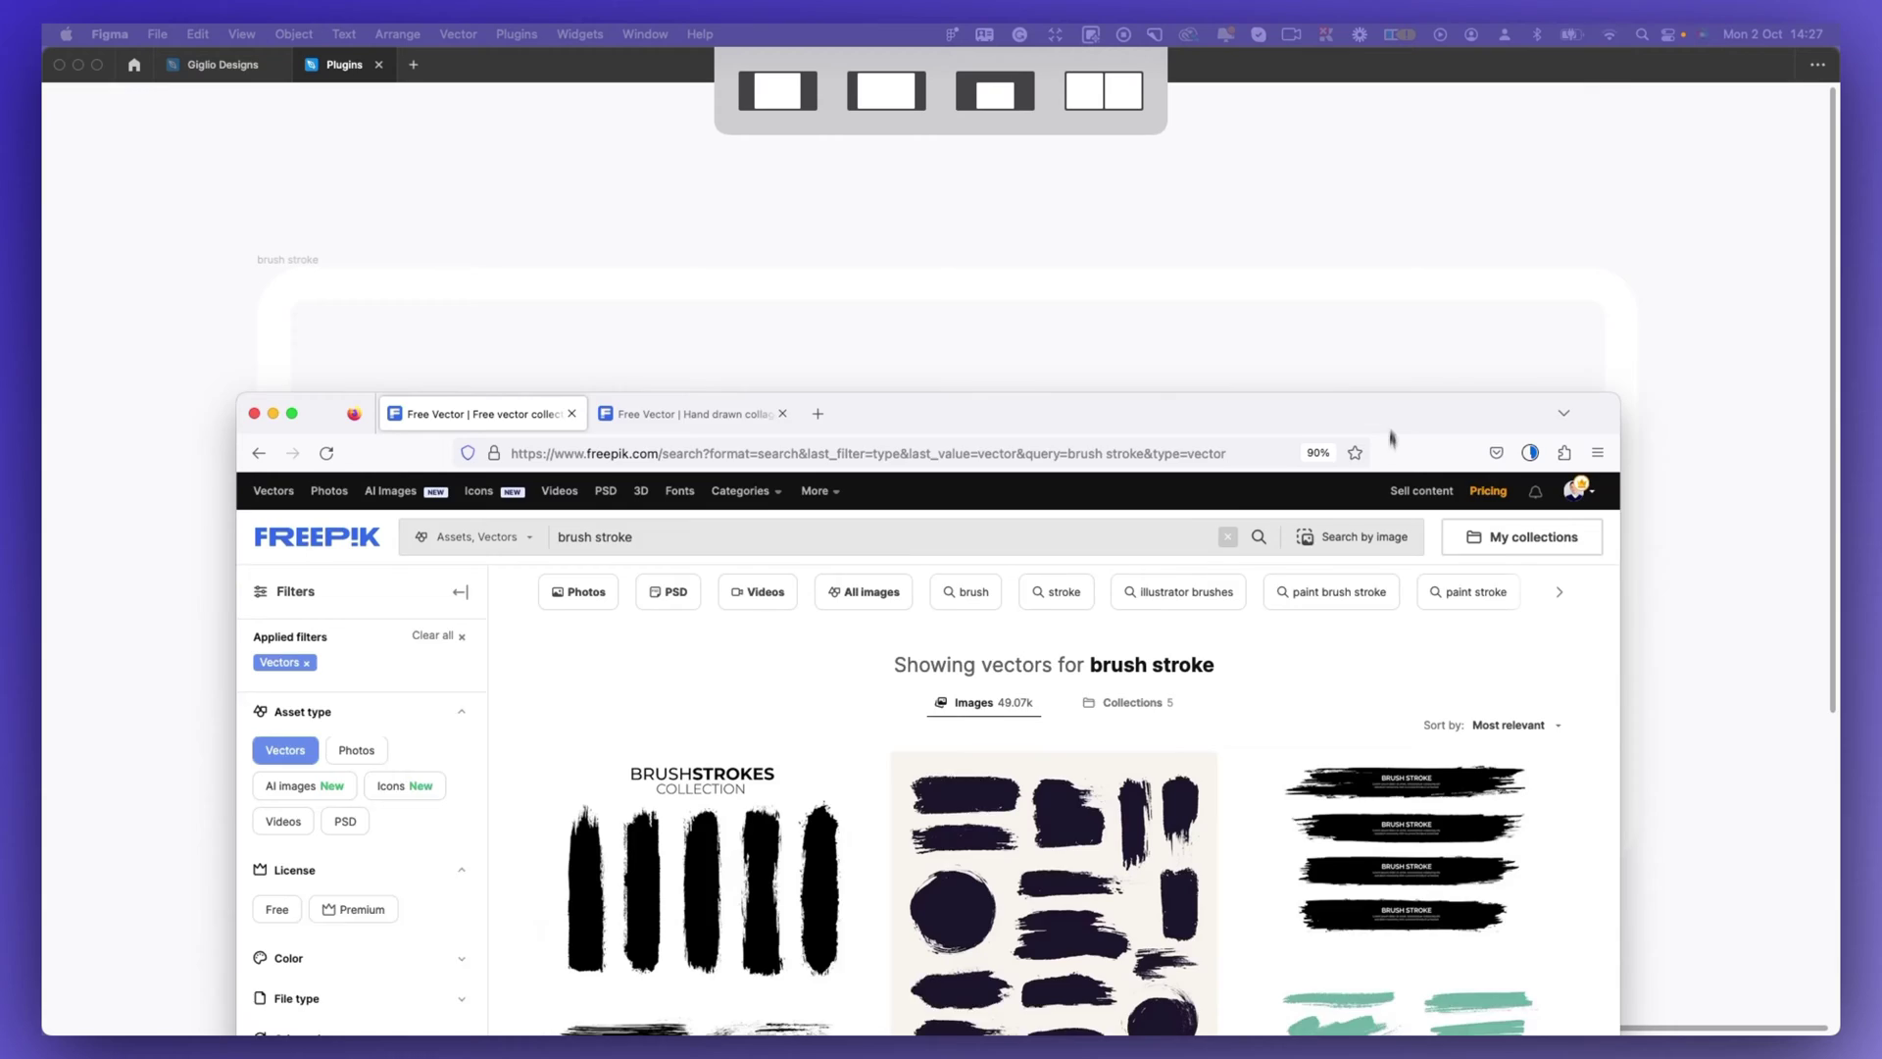
# Open Freepik's black Brushstrokes Collection vector, show its download file types, then move the browser aside.
pyautogui.moveTo(1399, 425)
pyautogui.mouseDown()
pyautogui.moveTo(1388, 58)
pyautogui.moveTo(1384, 83)
pyautogui.mouseUp()
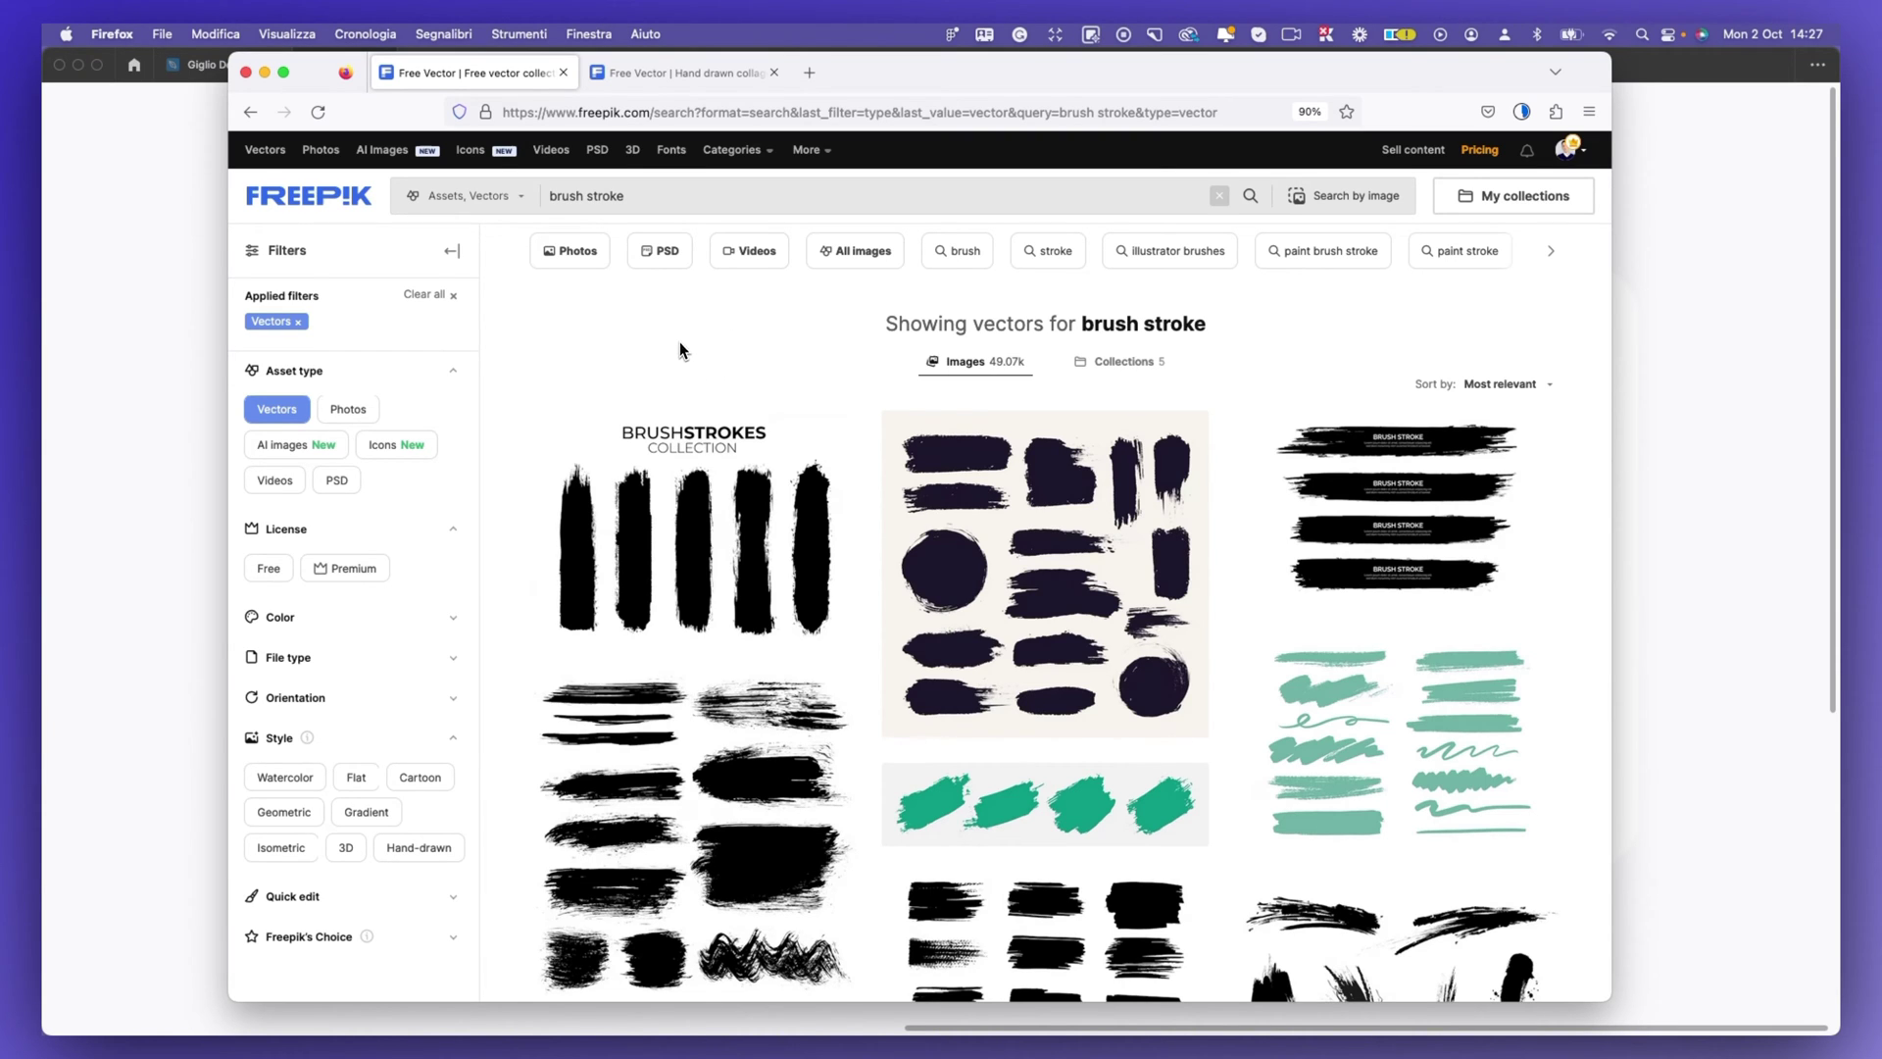
pyautogui.scroll(-3, 819, 481)
pyautogui.scroll(-5, 819, 480)
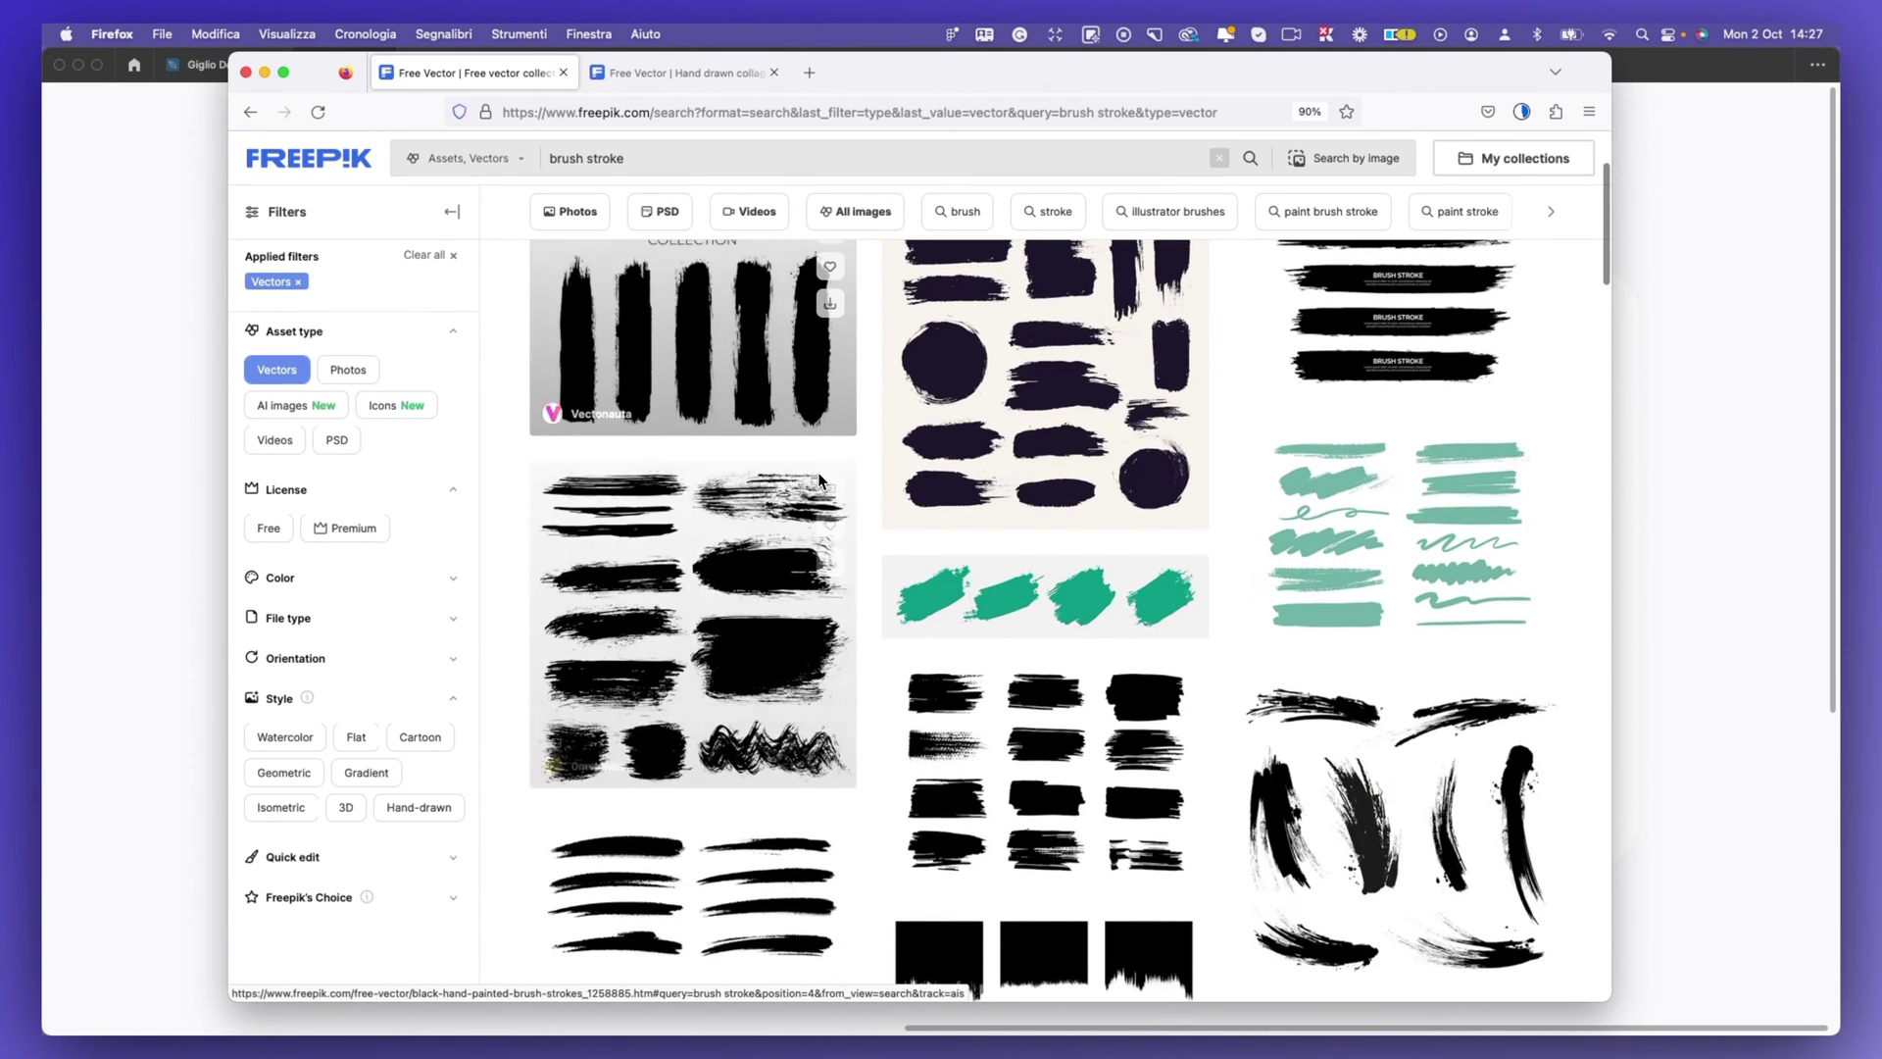
pyautogui.scroll(-6, 782, 454)
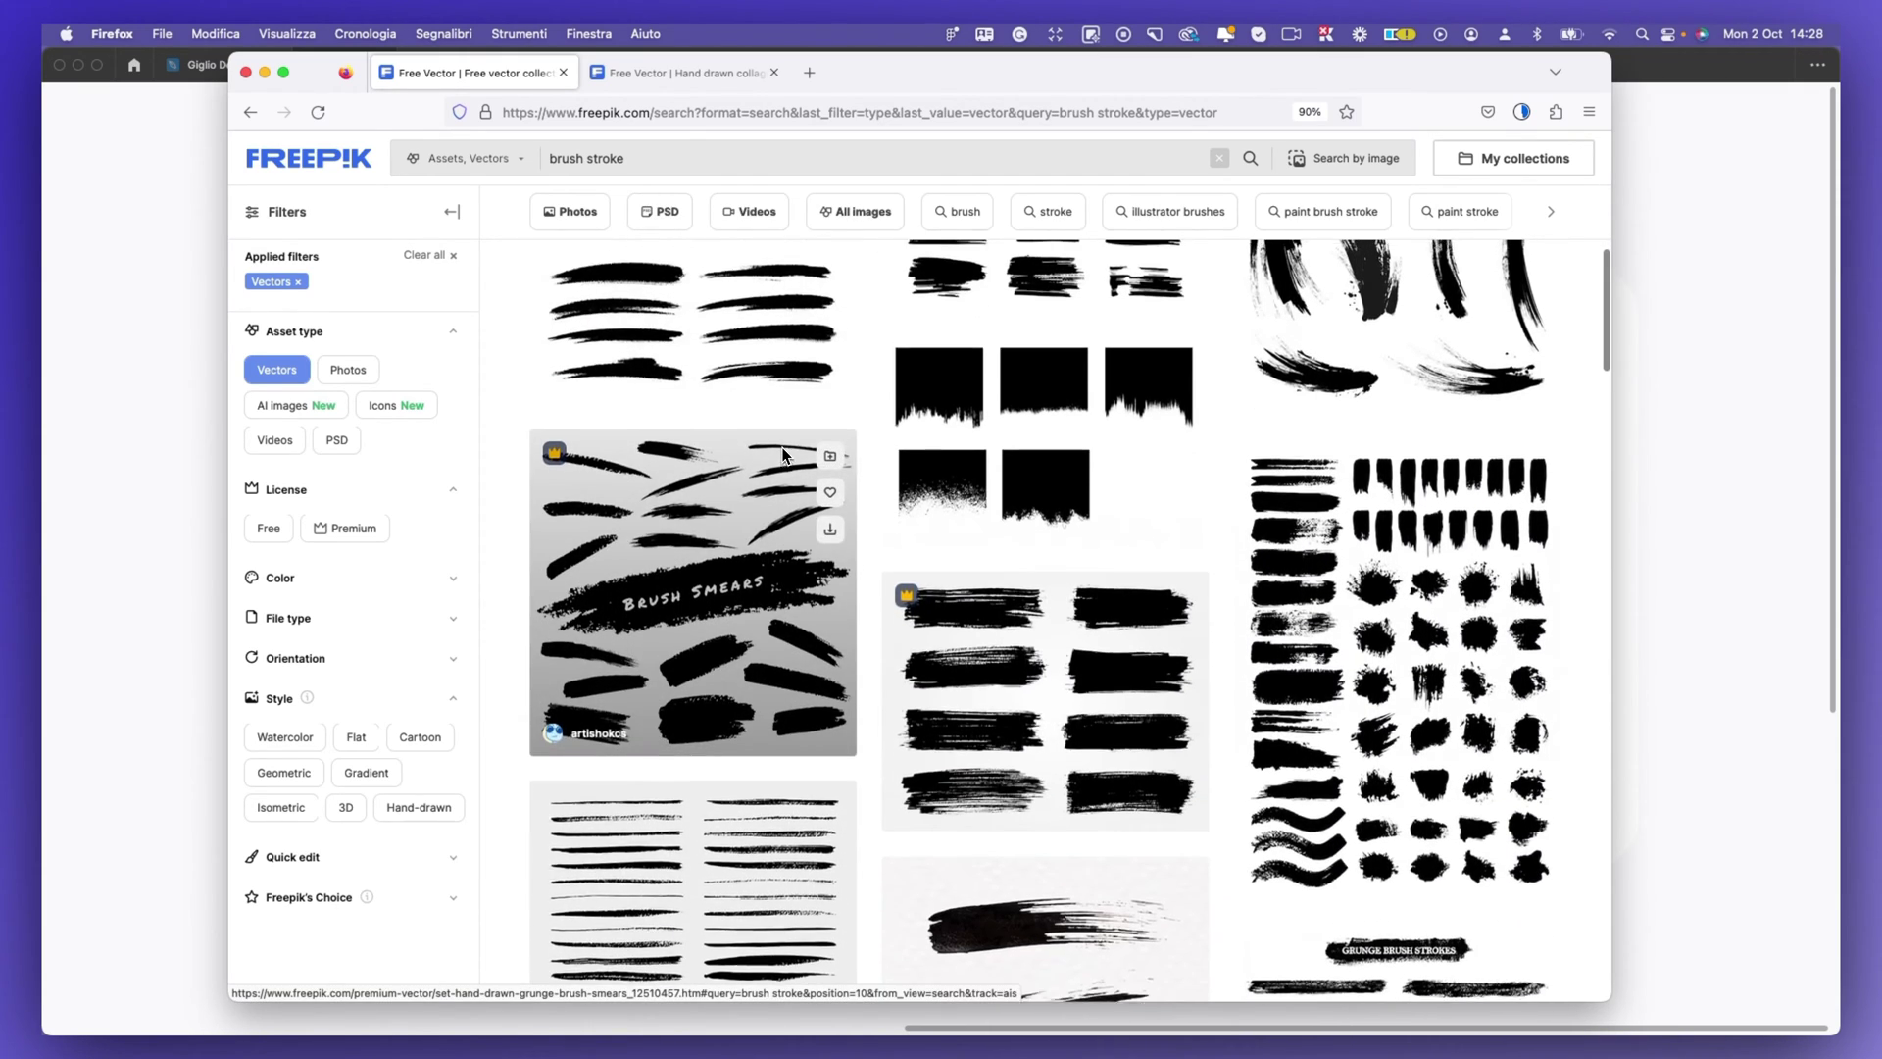
pyautogui.scroll(13, 782, 454)
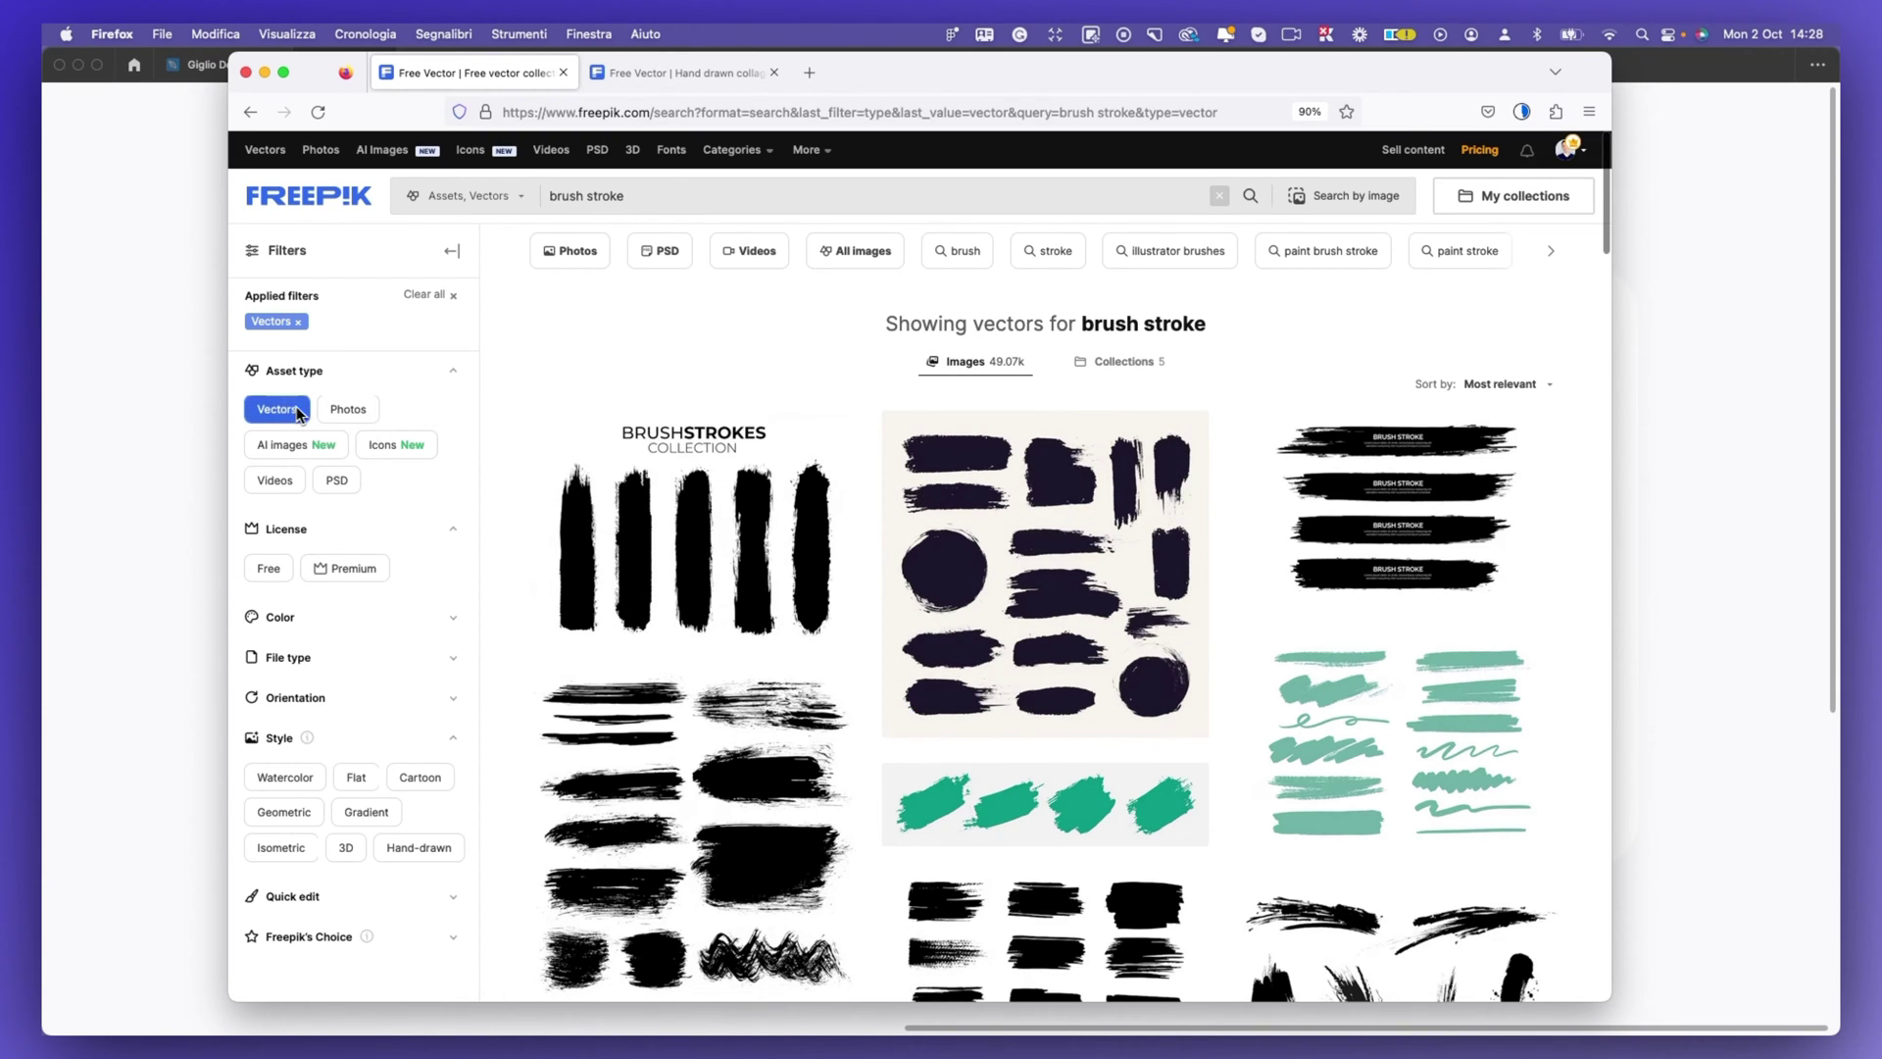
pyautogui.click(716, 535)
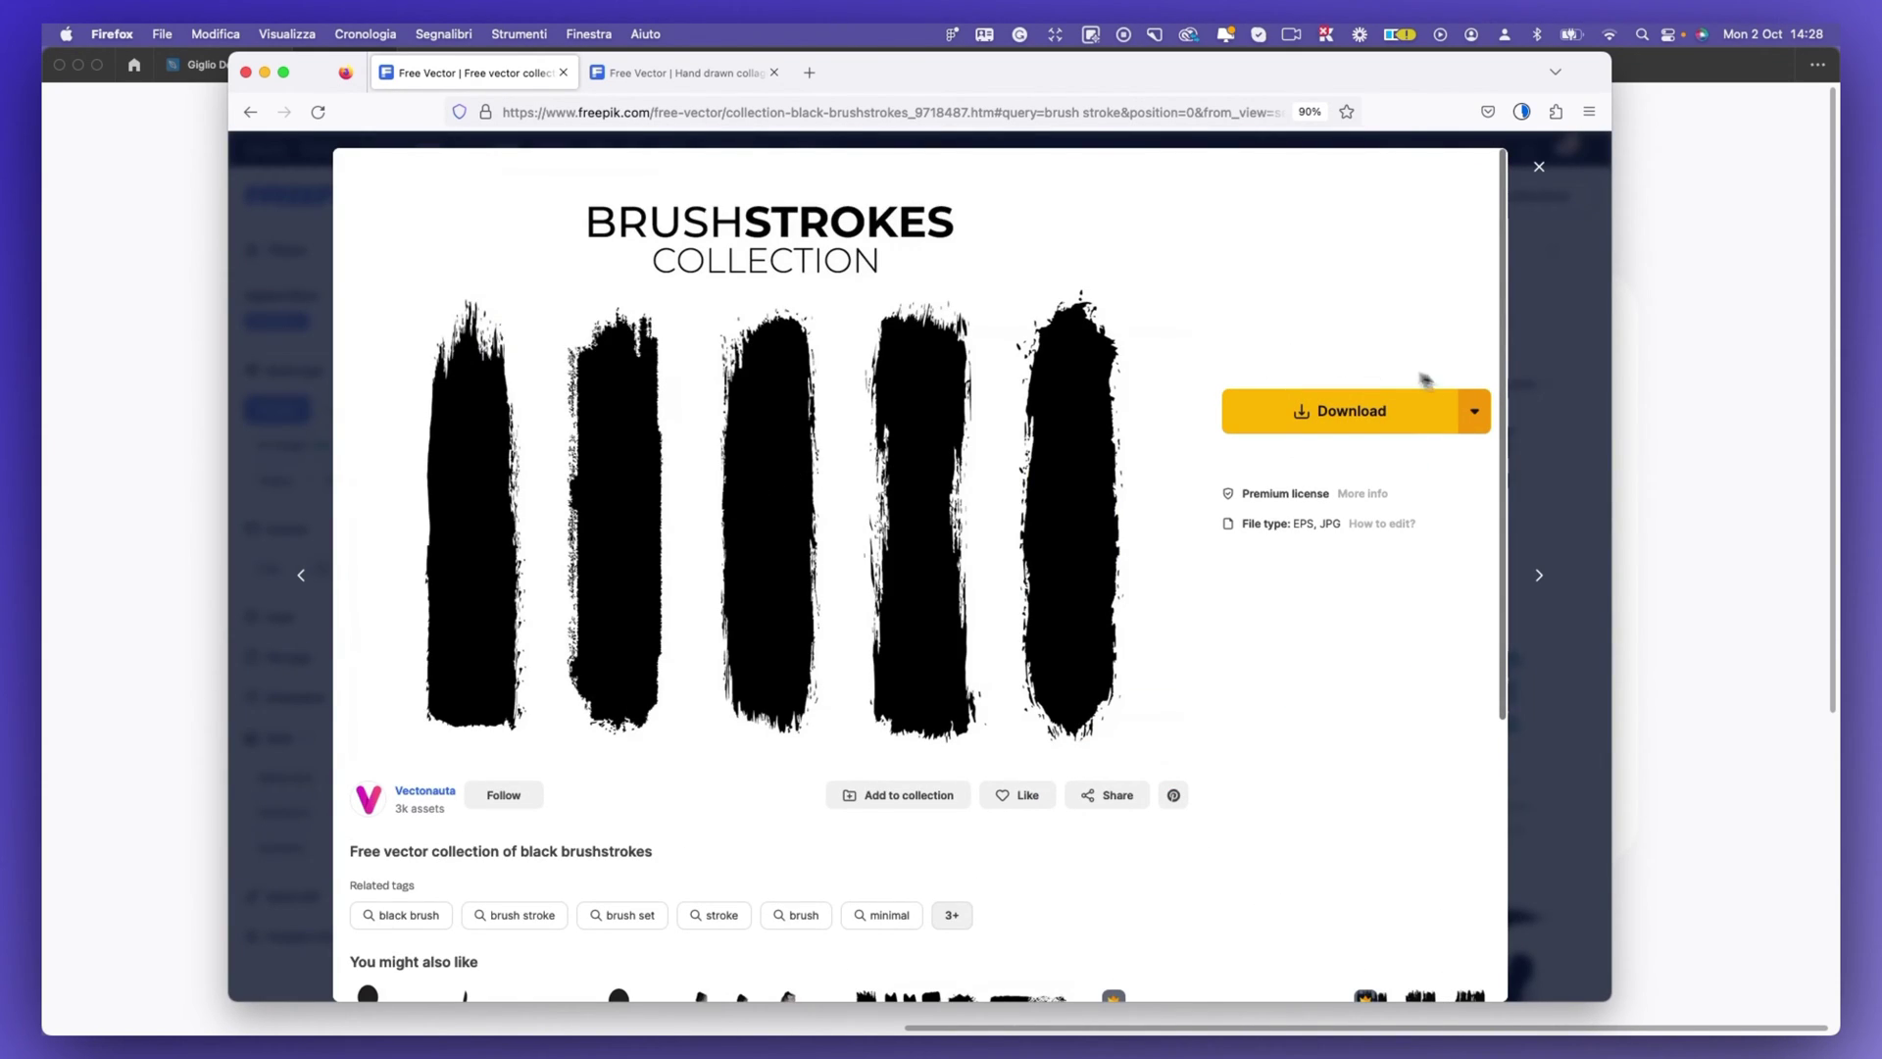
pyautogui.click(1471, 412)
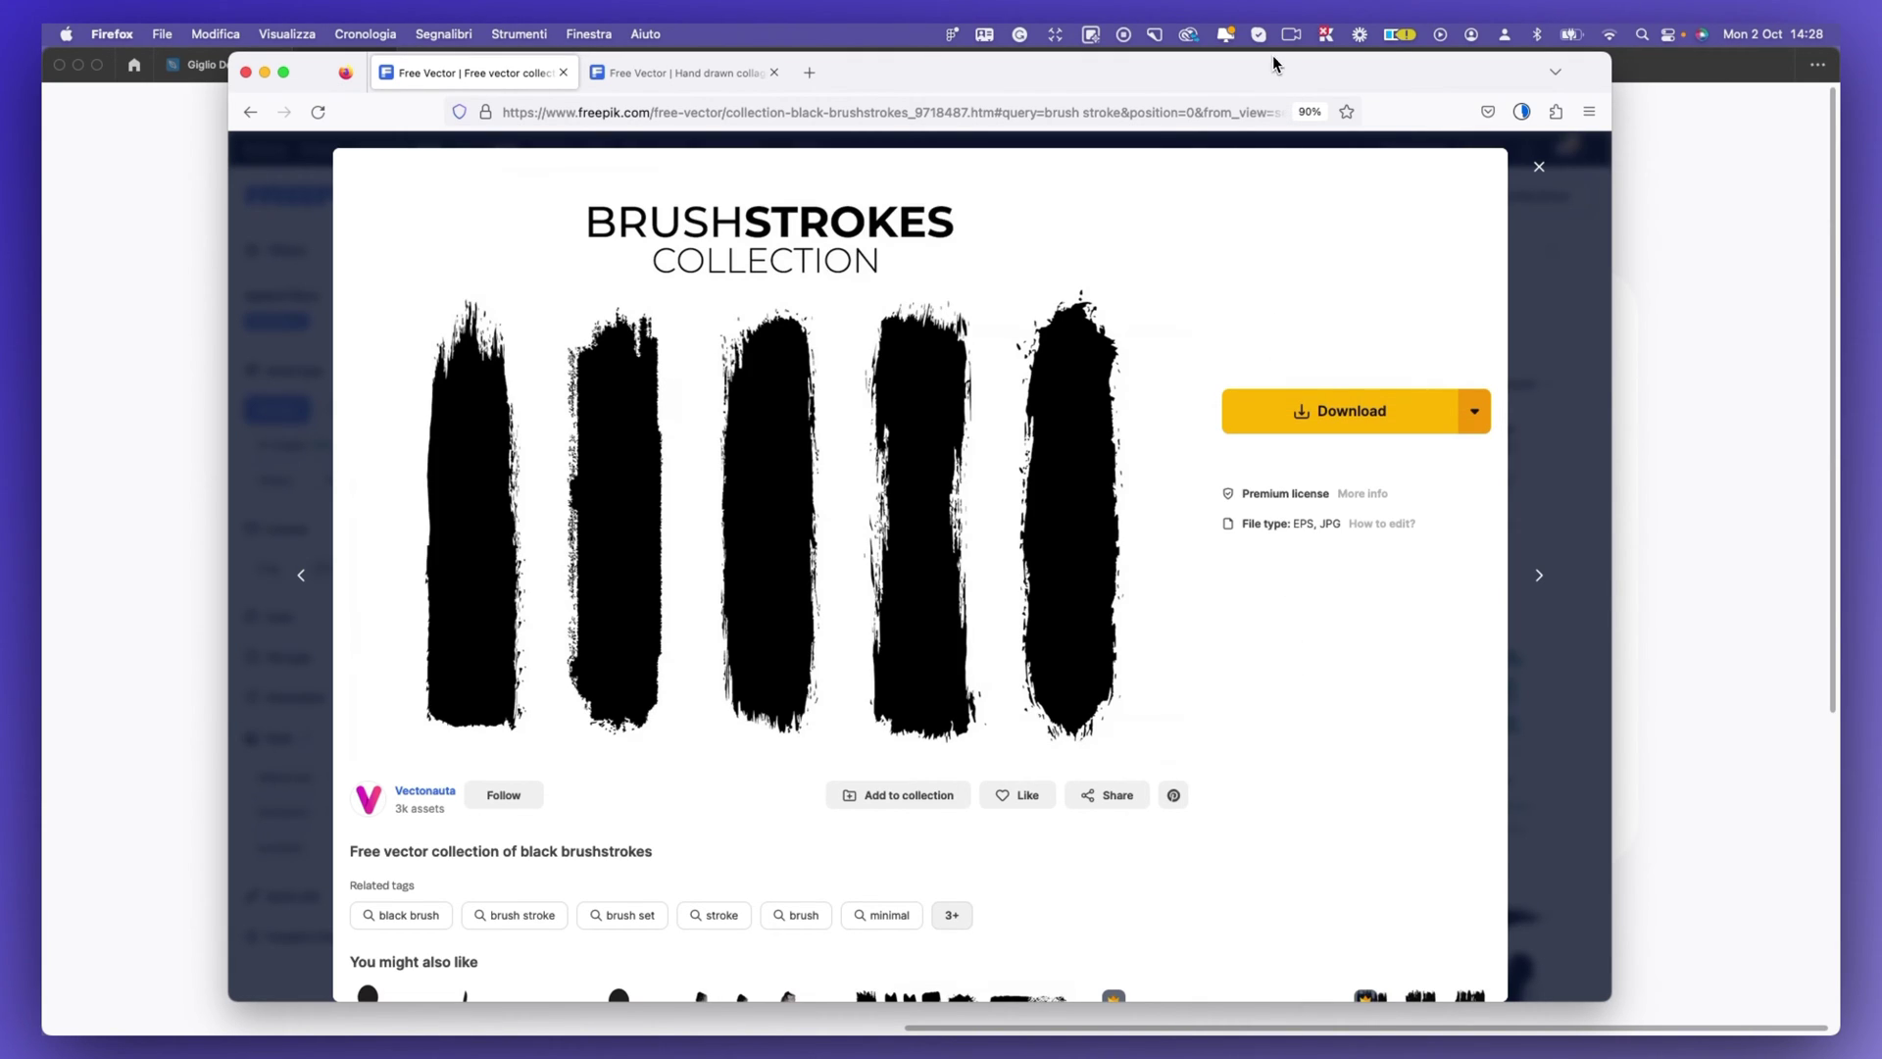
pyautogui.moveTo(1268, 59); pyautogui.dragTo(1244, 903)
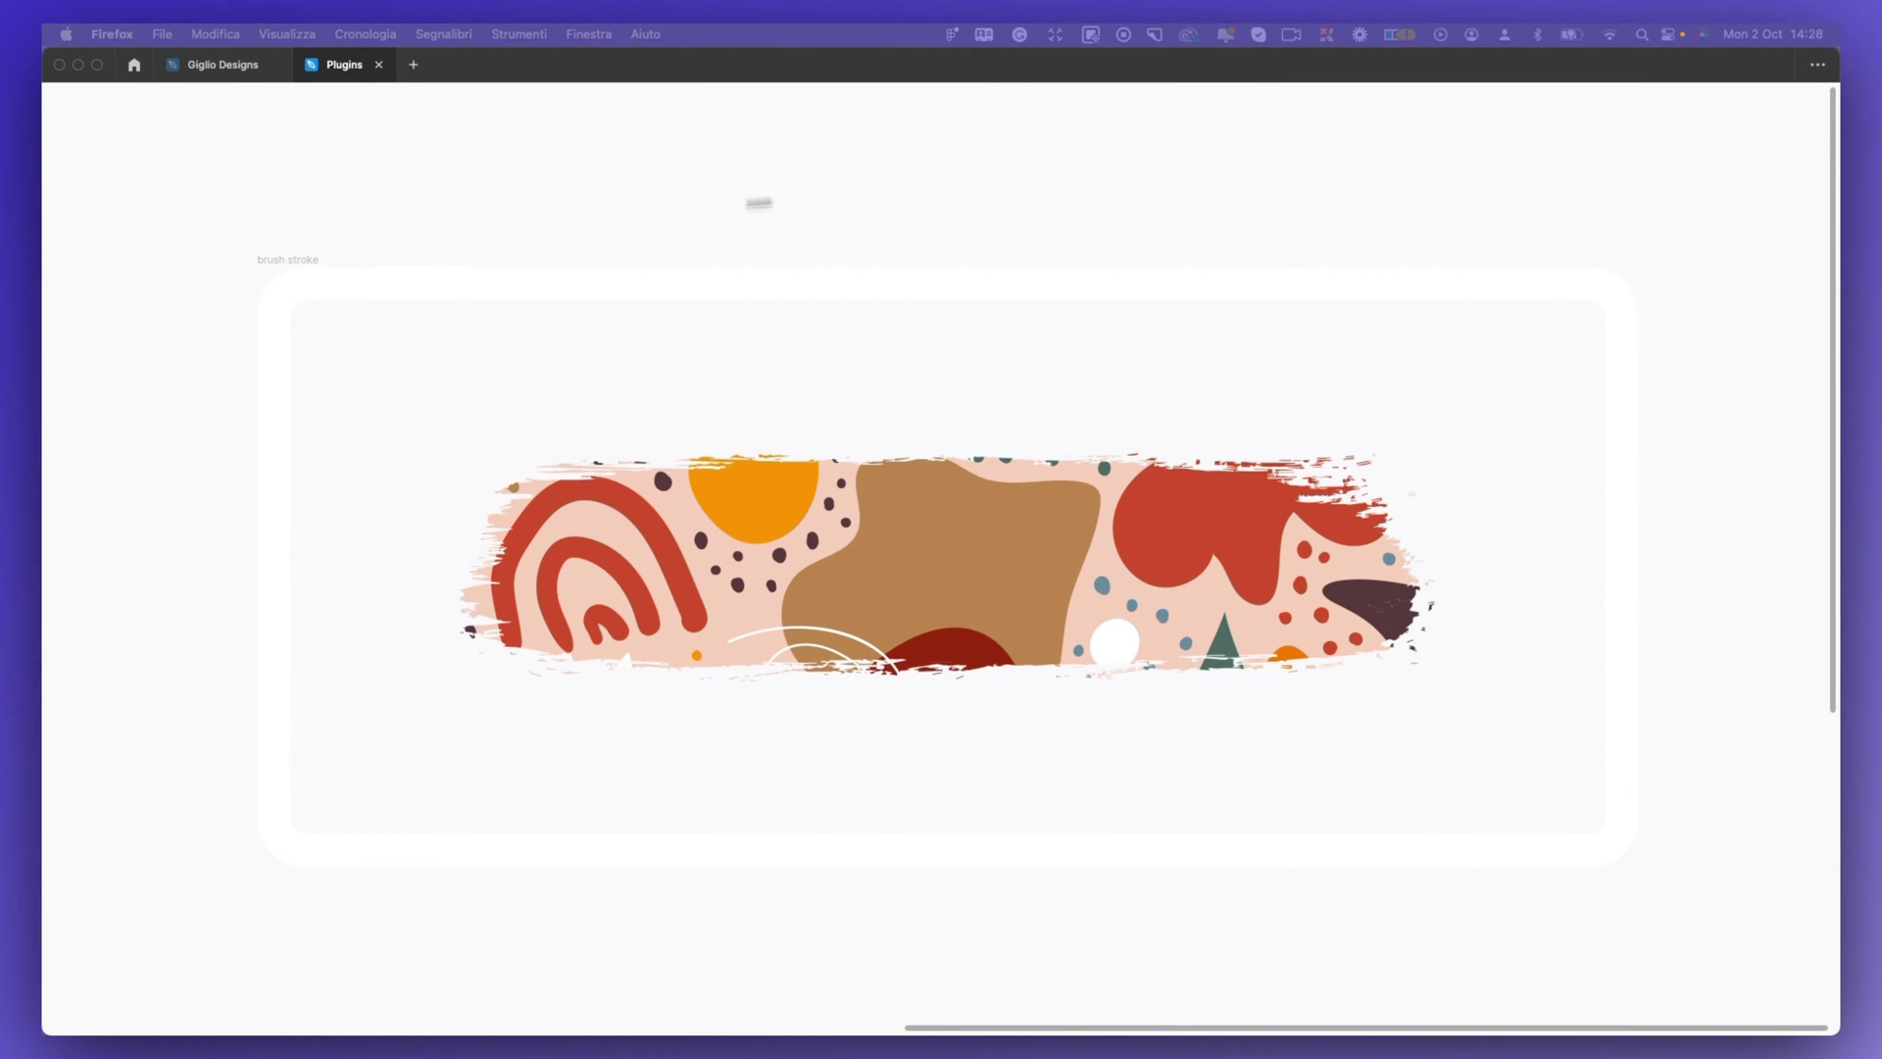
# Start an SVG export of the middle brushstroke, cancel it, and minimise Illustrator.
pyautogui.moveTo(42, 115); pyautogui.dragTo(1270, 116)
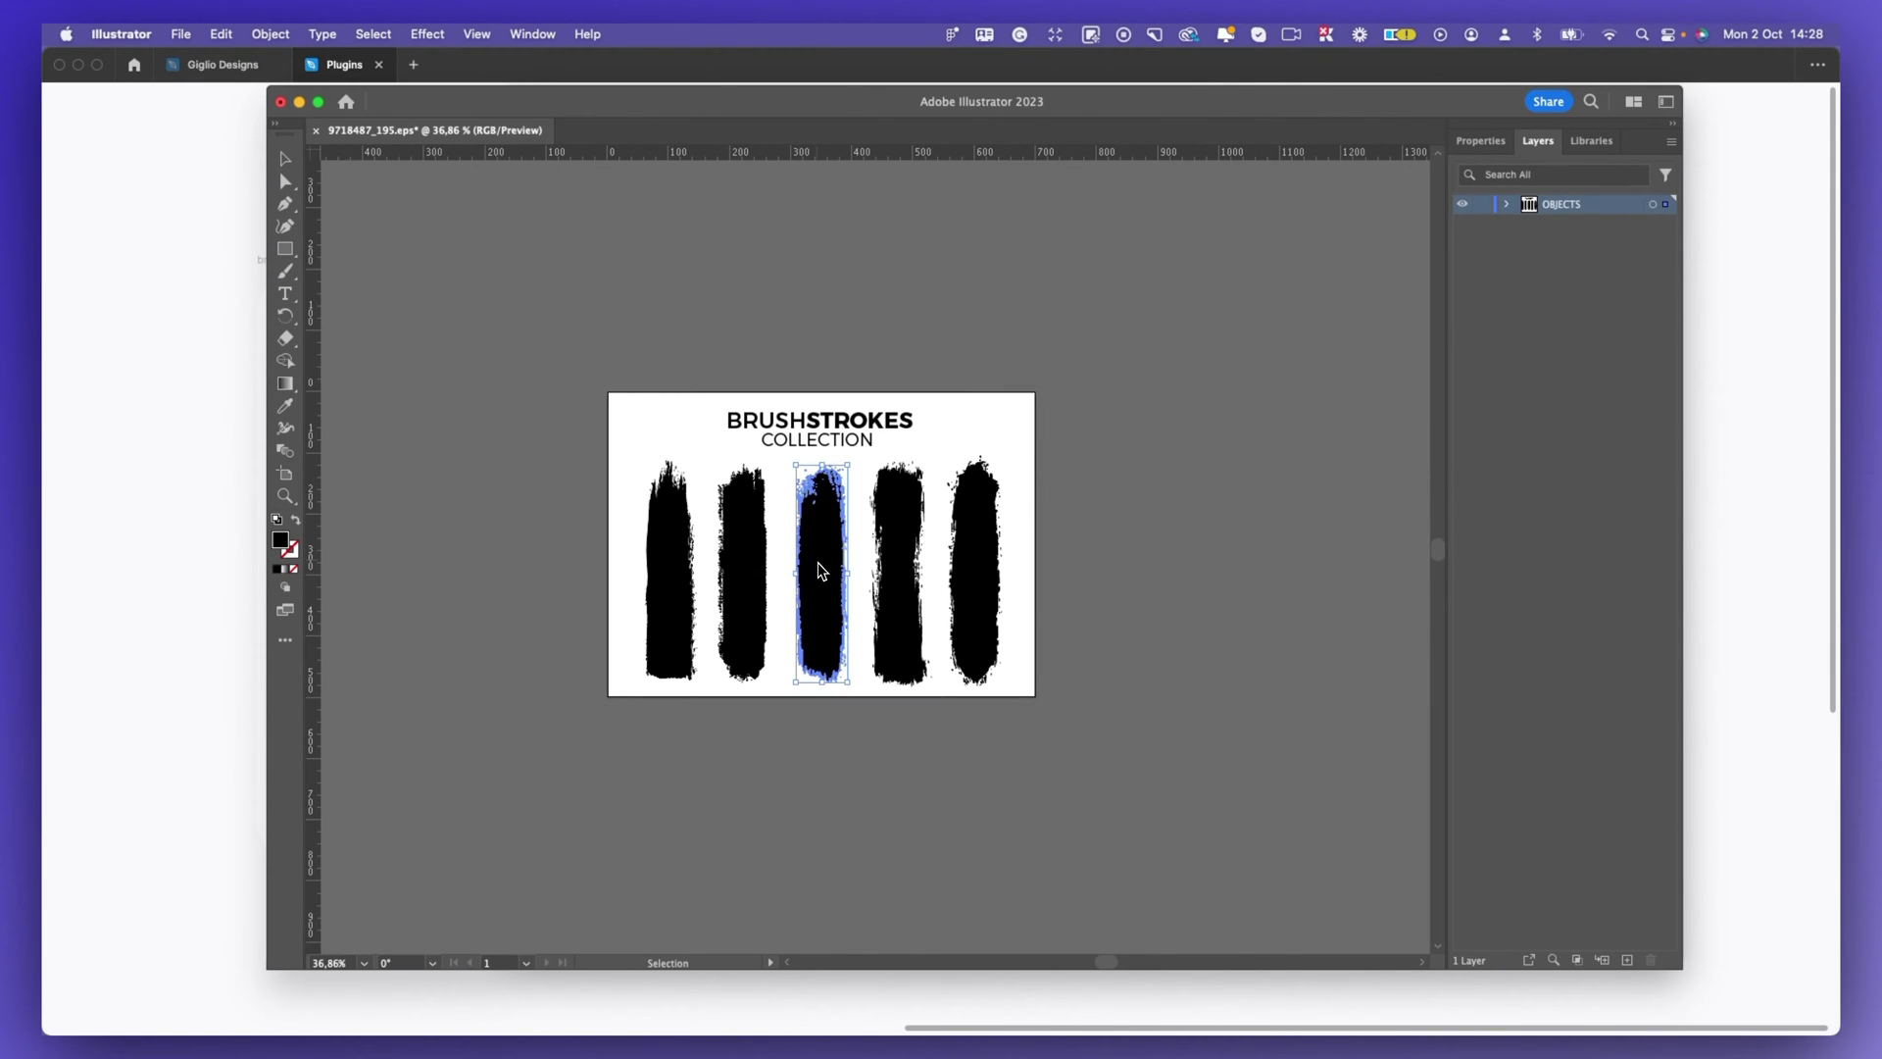
pyautogui.rightClick(819, 559)
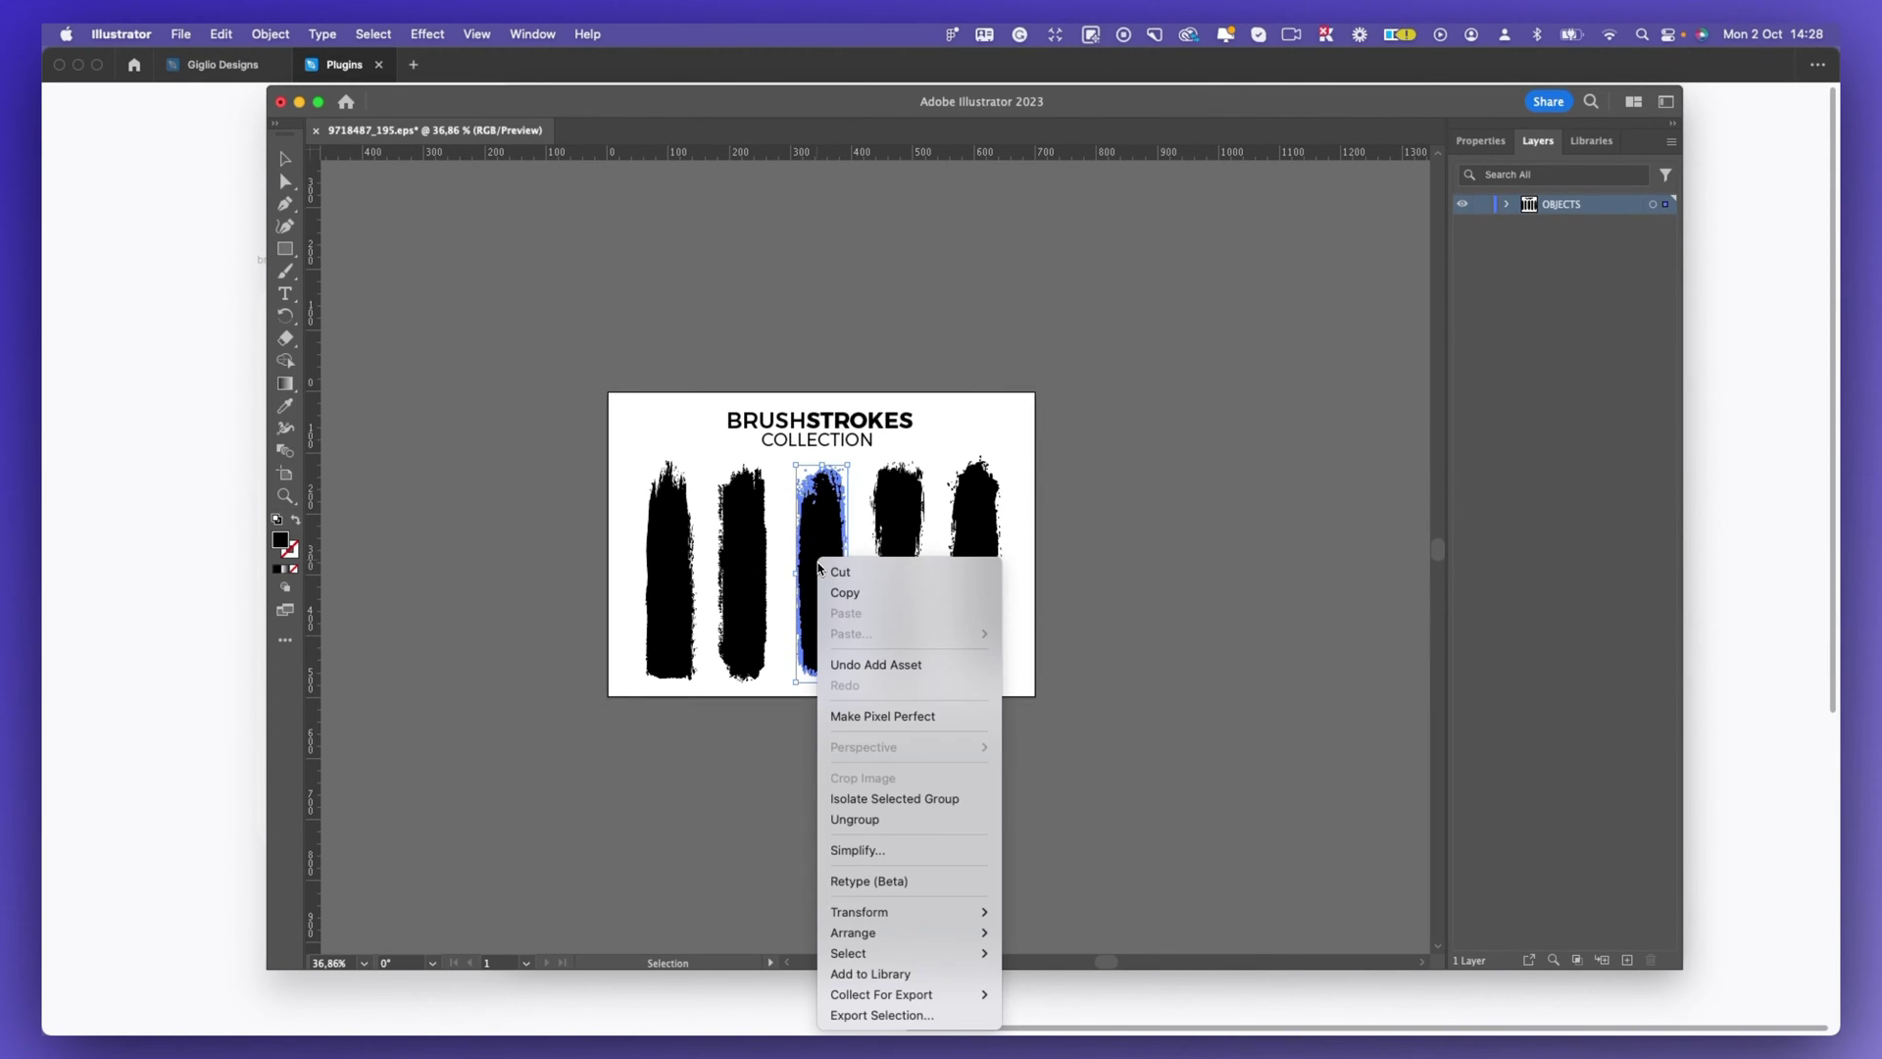
pyautogui.click(891, 1013)
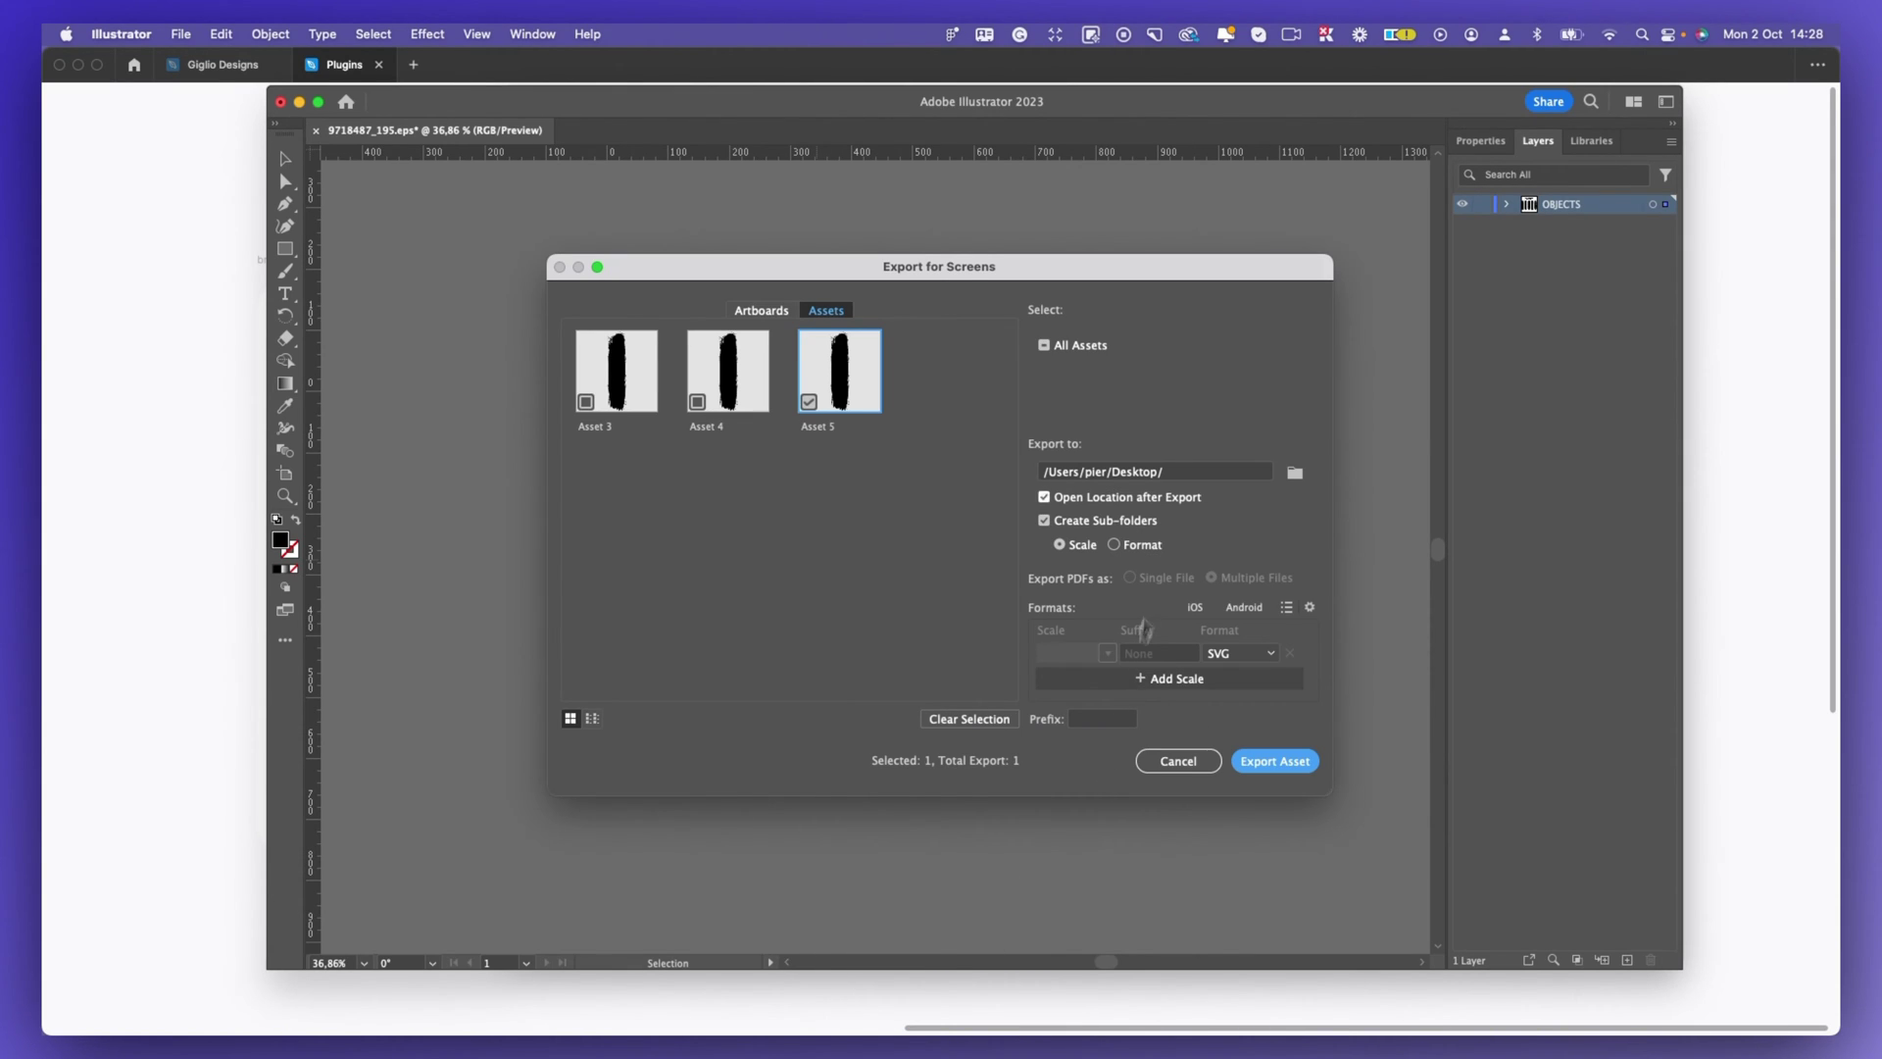
pyautogui.click(1237, 652)
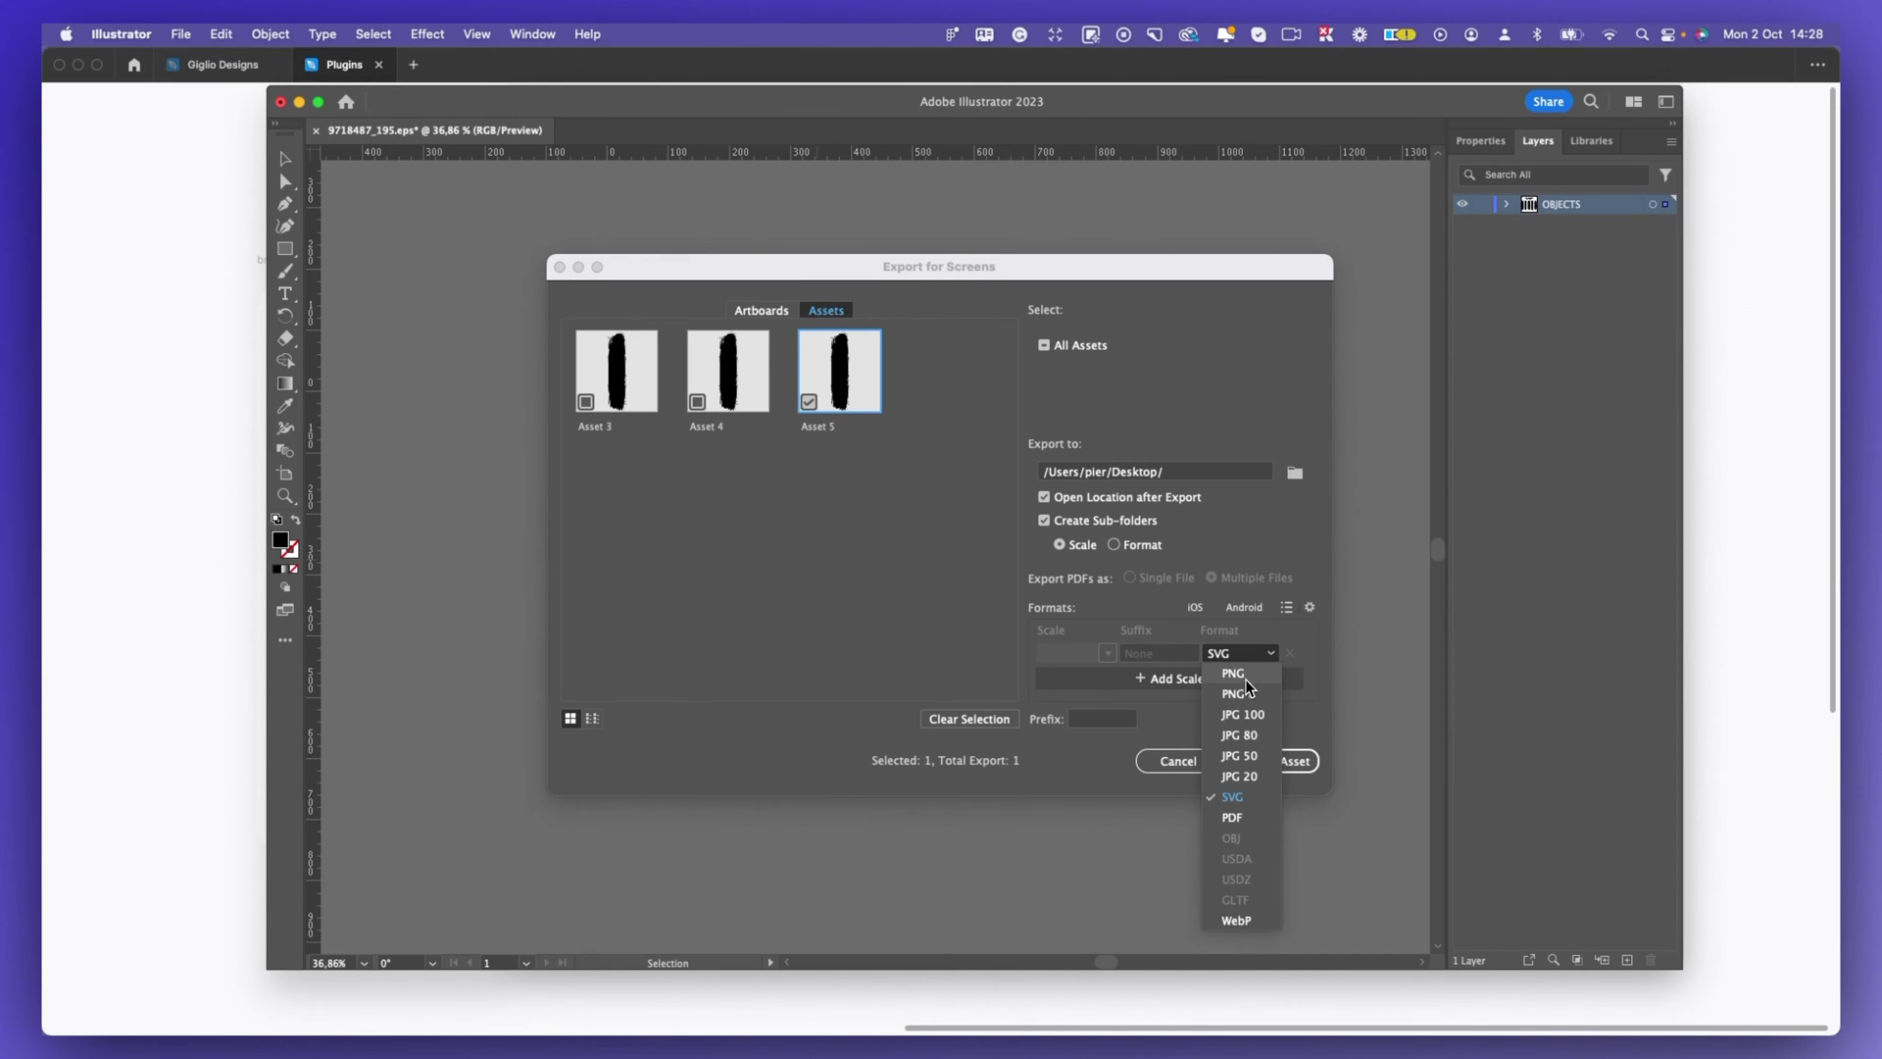
pyautogui.press('Escape')
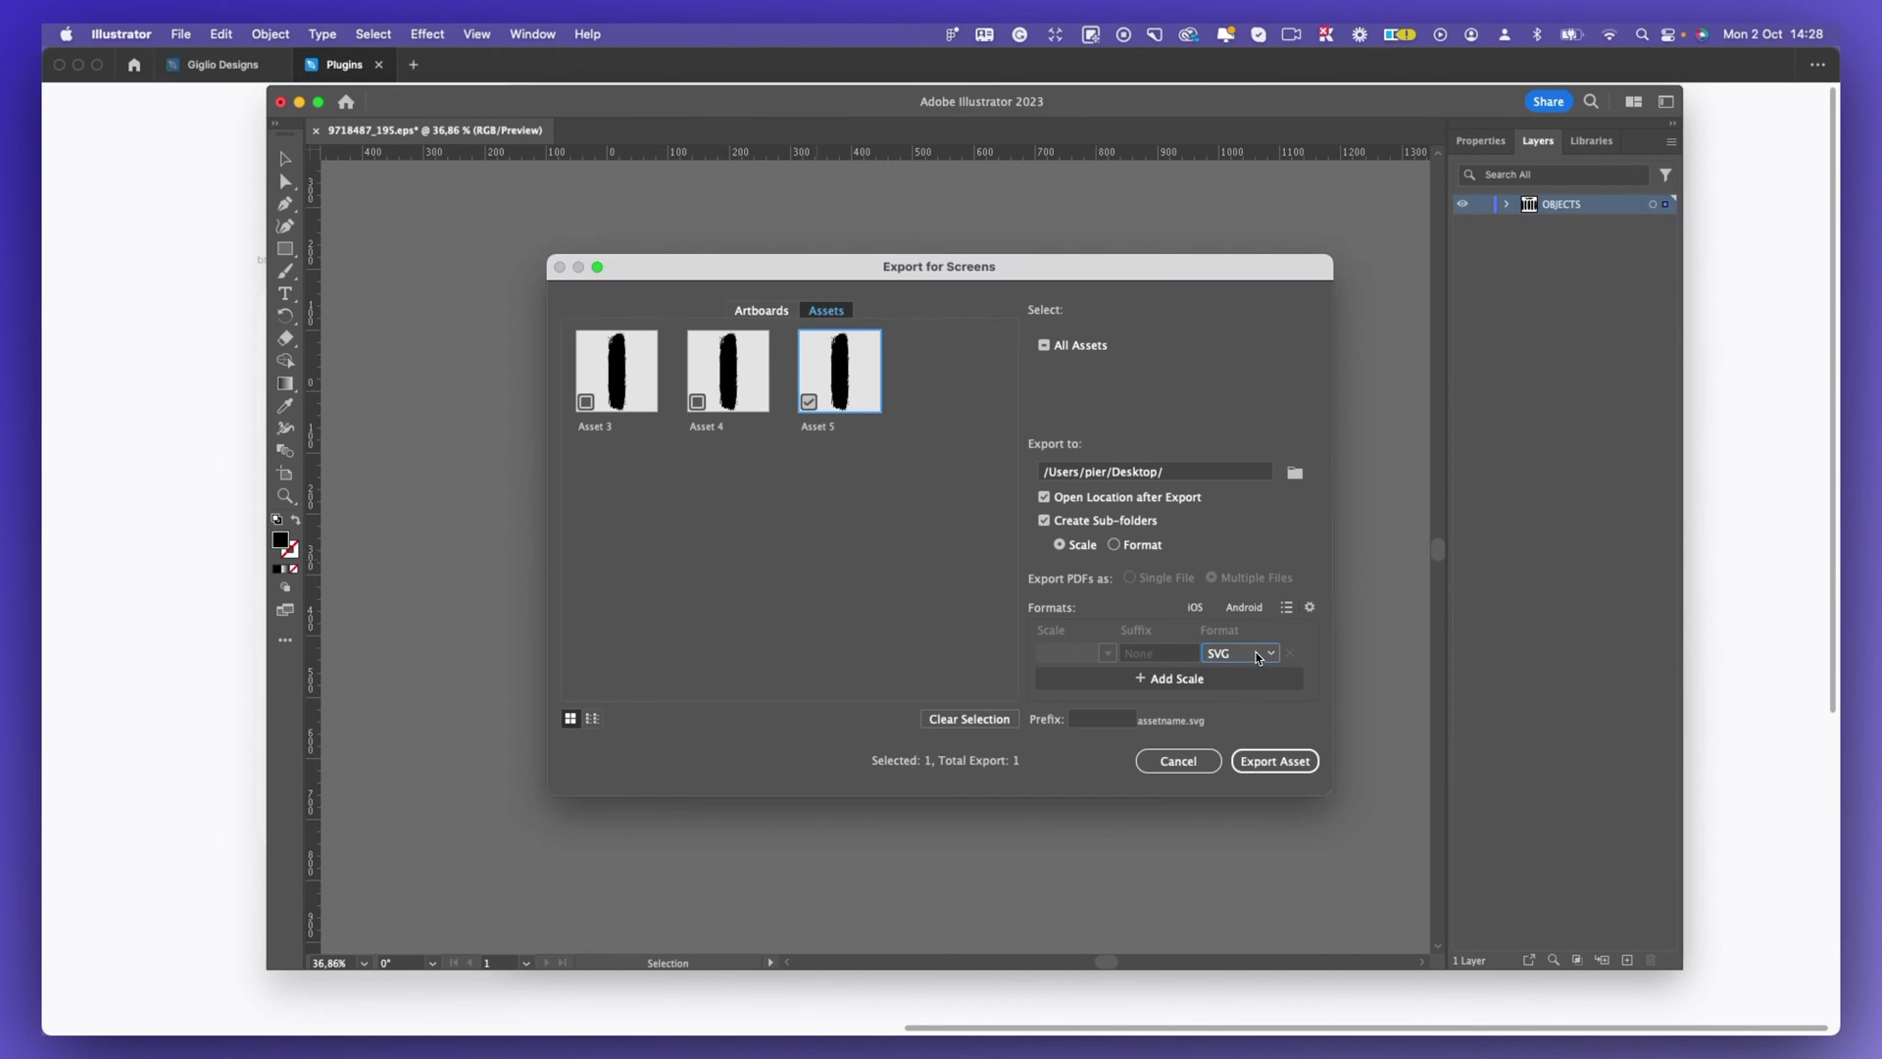
pyautogui.click(1180, 762)
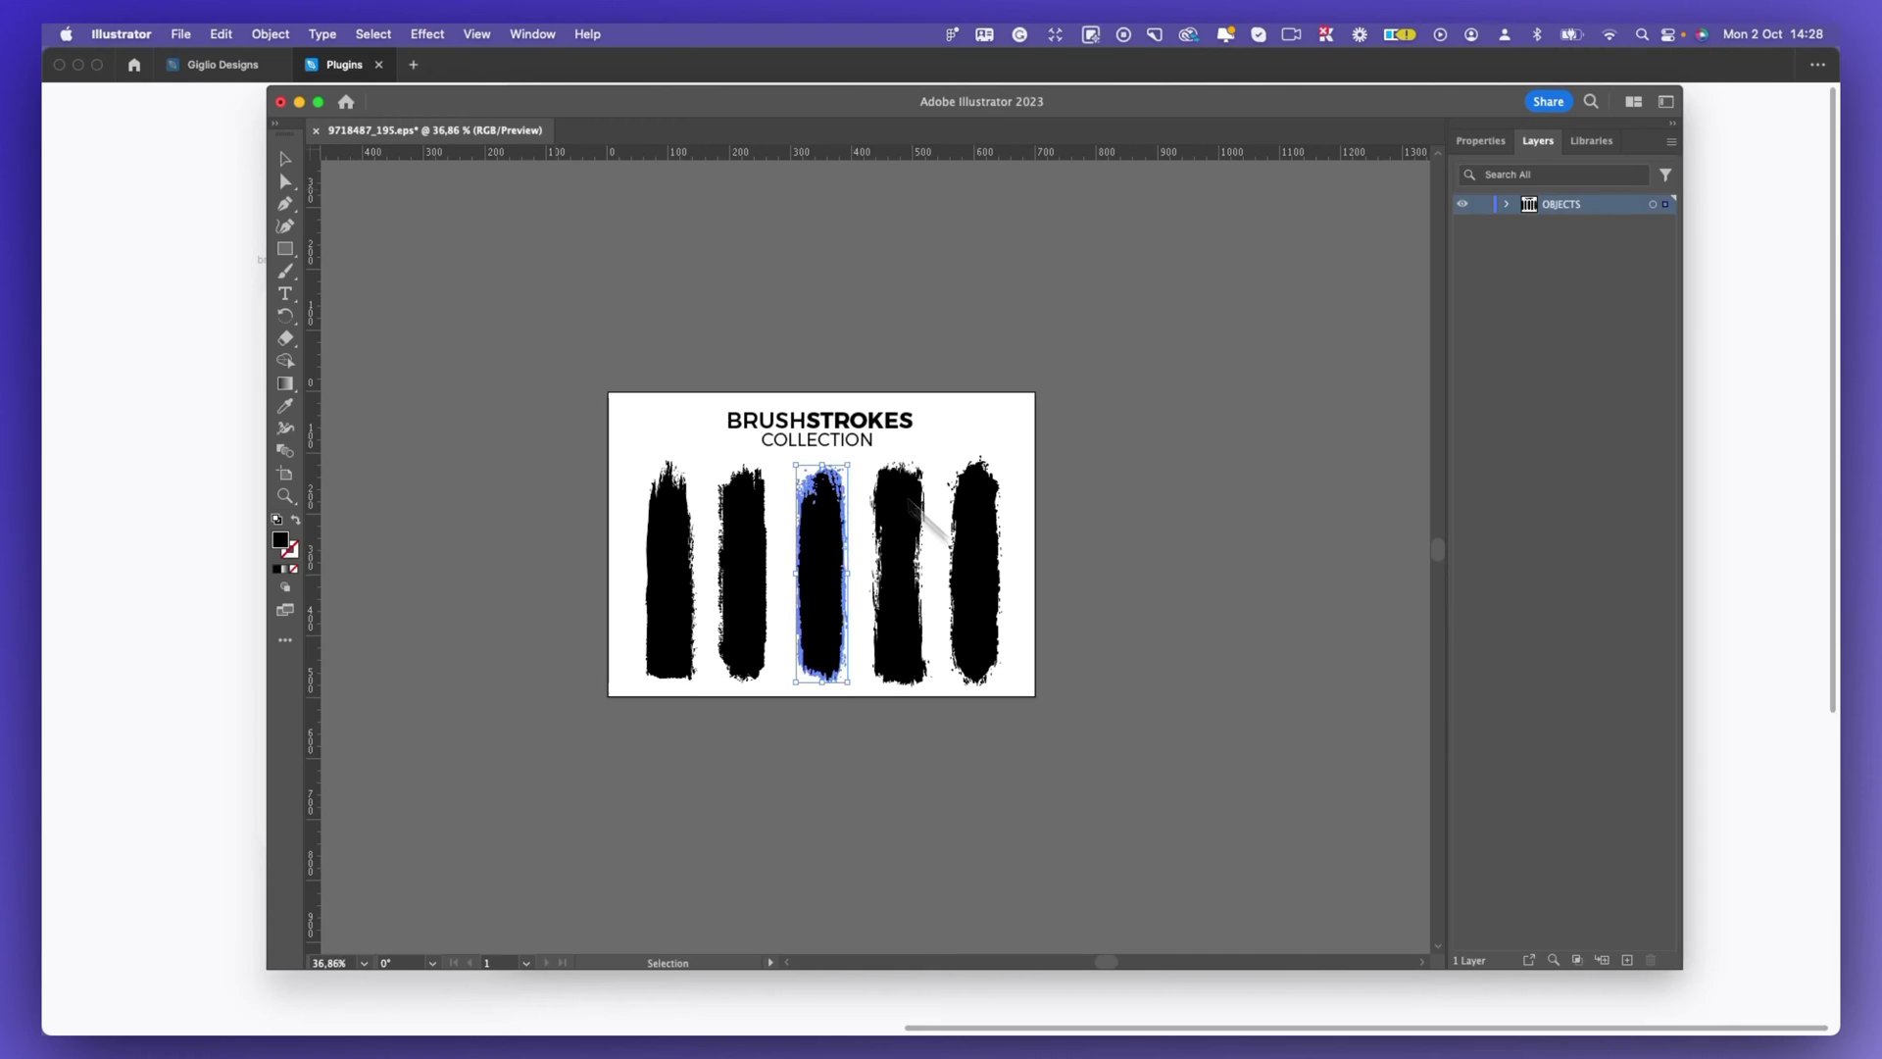
pyautogui.click(300, 103)
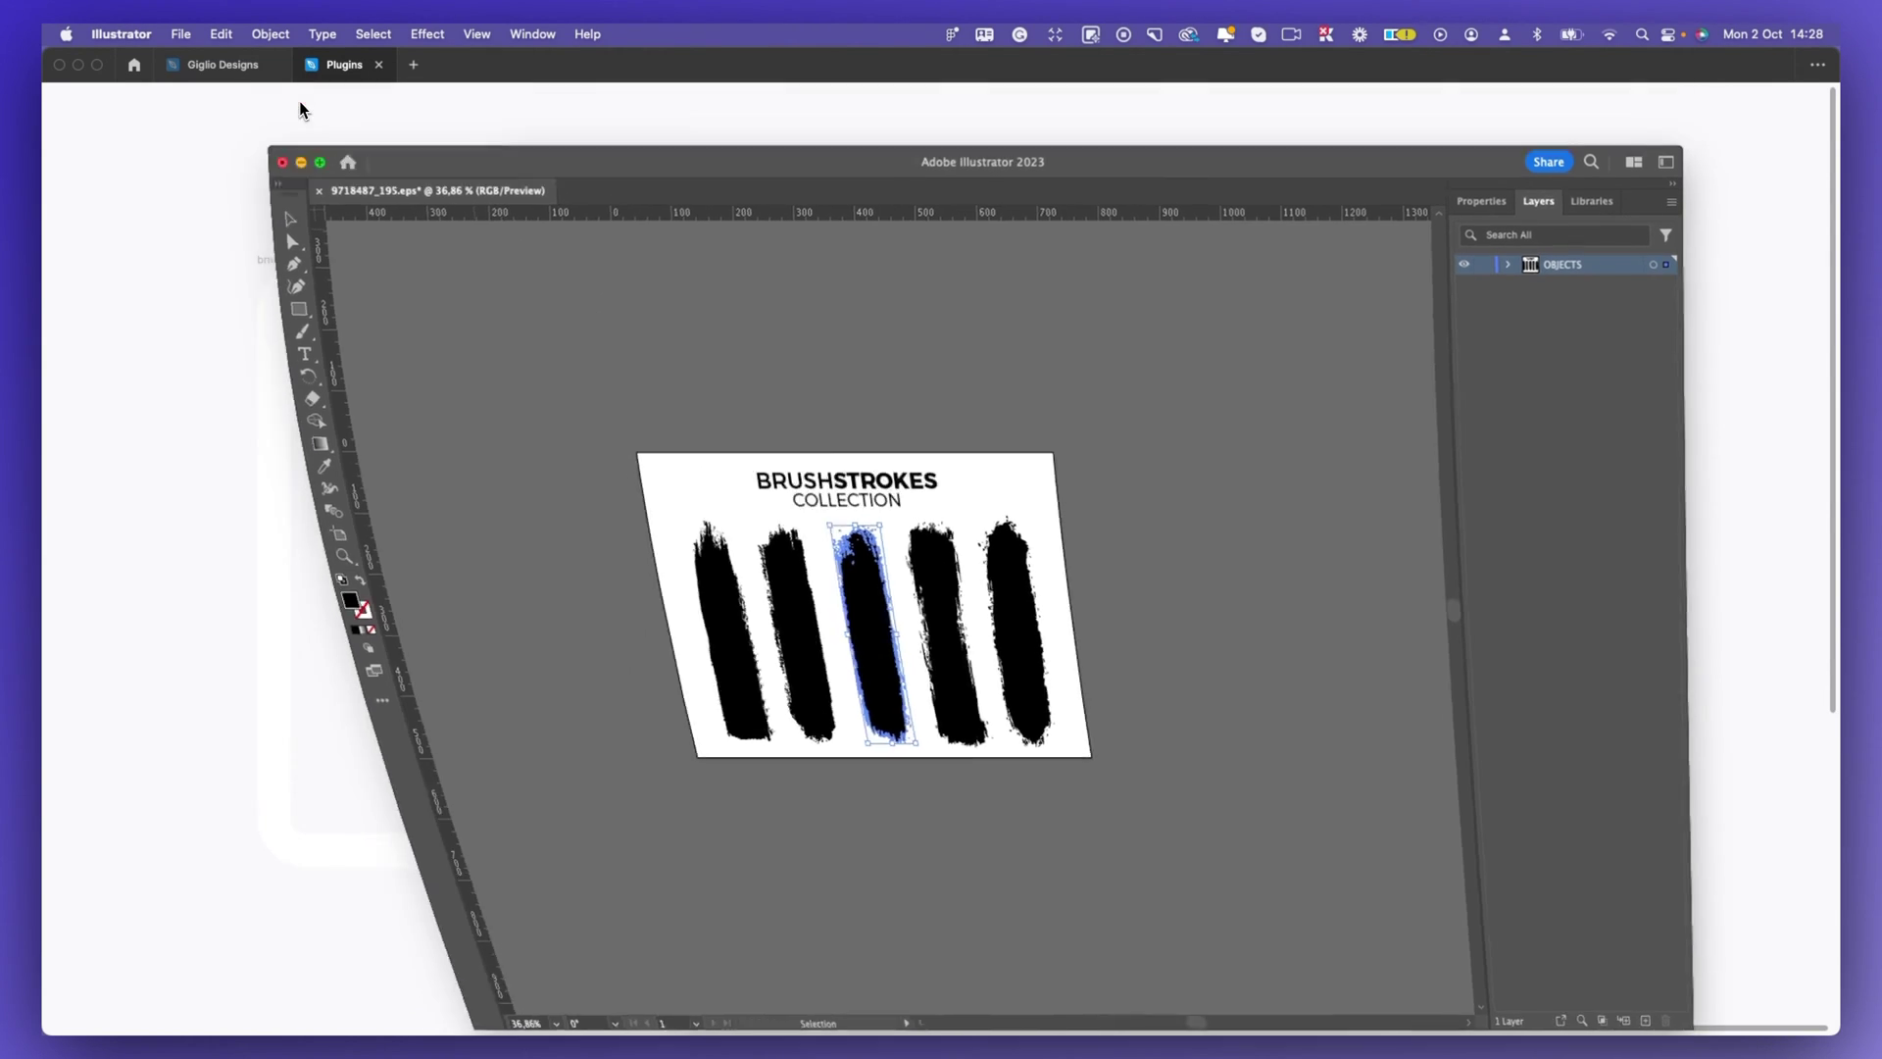
pyautogui.scroll(-2, 588, 493)
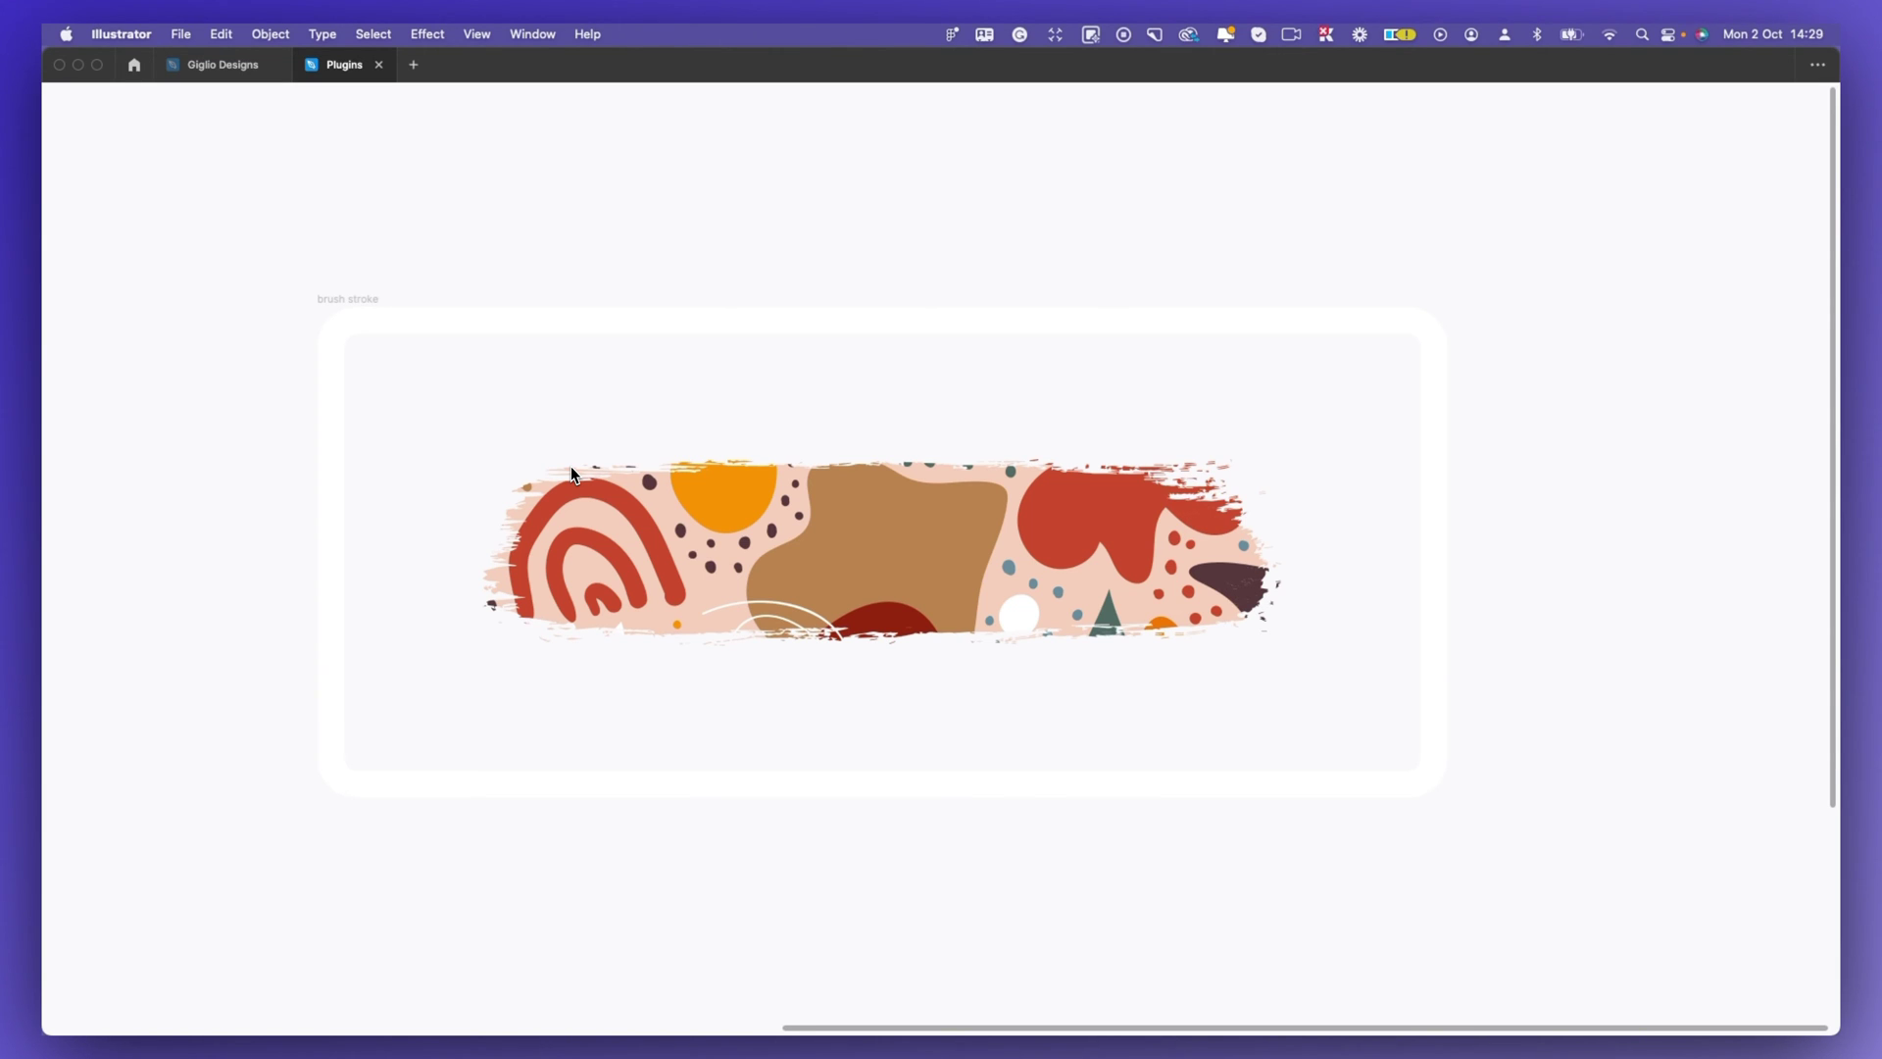
# Scroll Figma's canvas to the black brushstroke and select the 1836 × 1224 illustration below it.
pyautogui.click(555, 388)
pyautogui.hscroll(-3, 556, 391)
pyautogui.scroll(1, 556, 392)
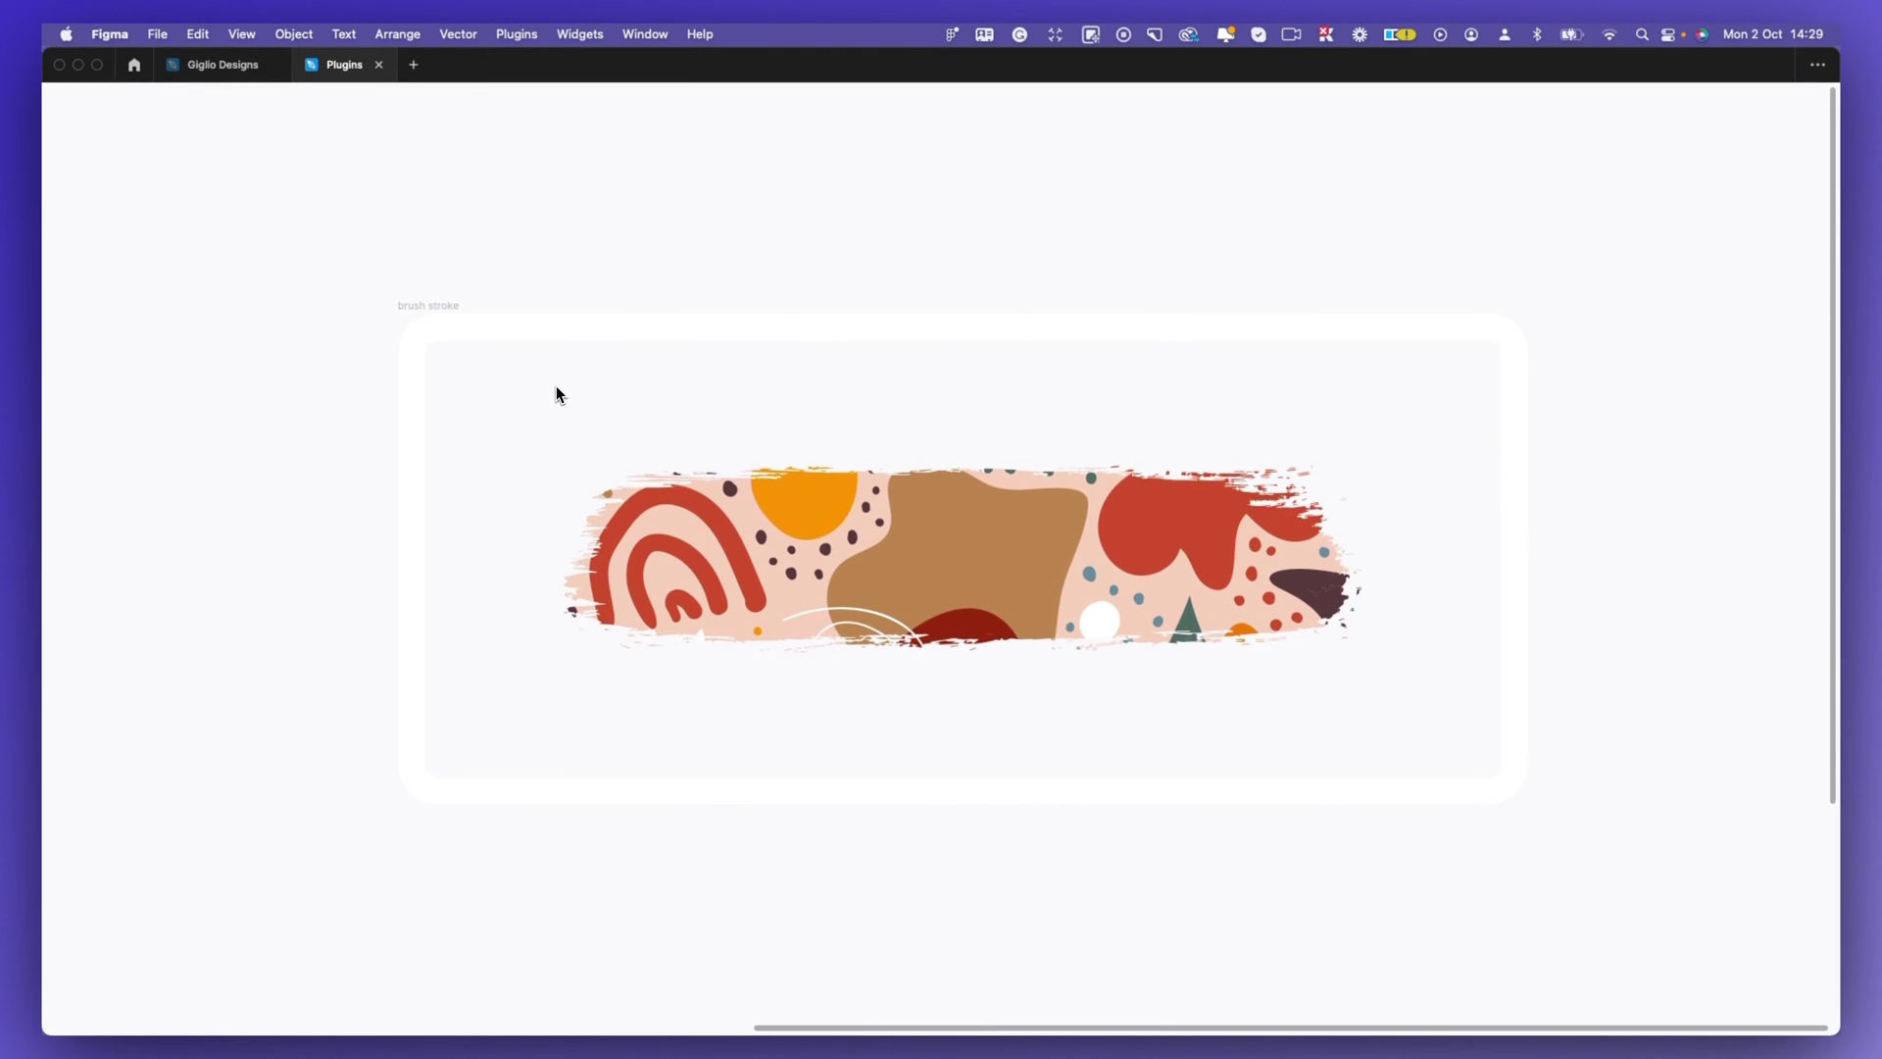
pyautogui.scroll(-1, 557, 386)
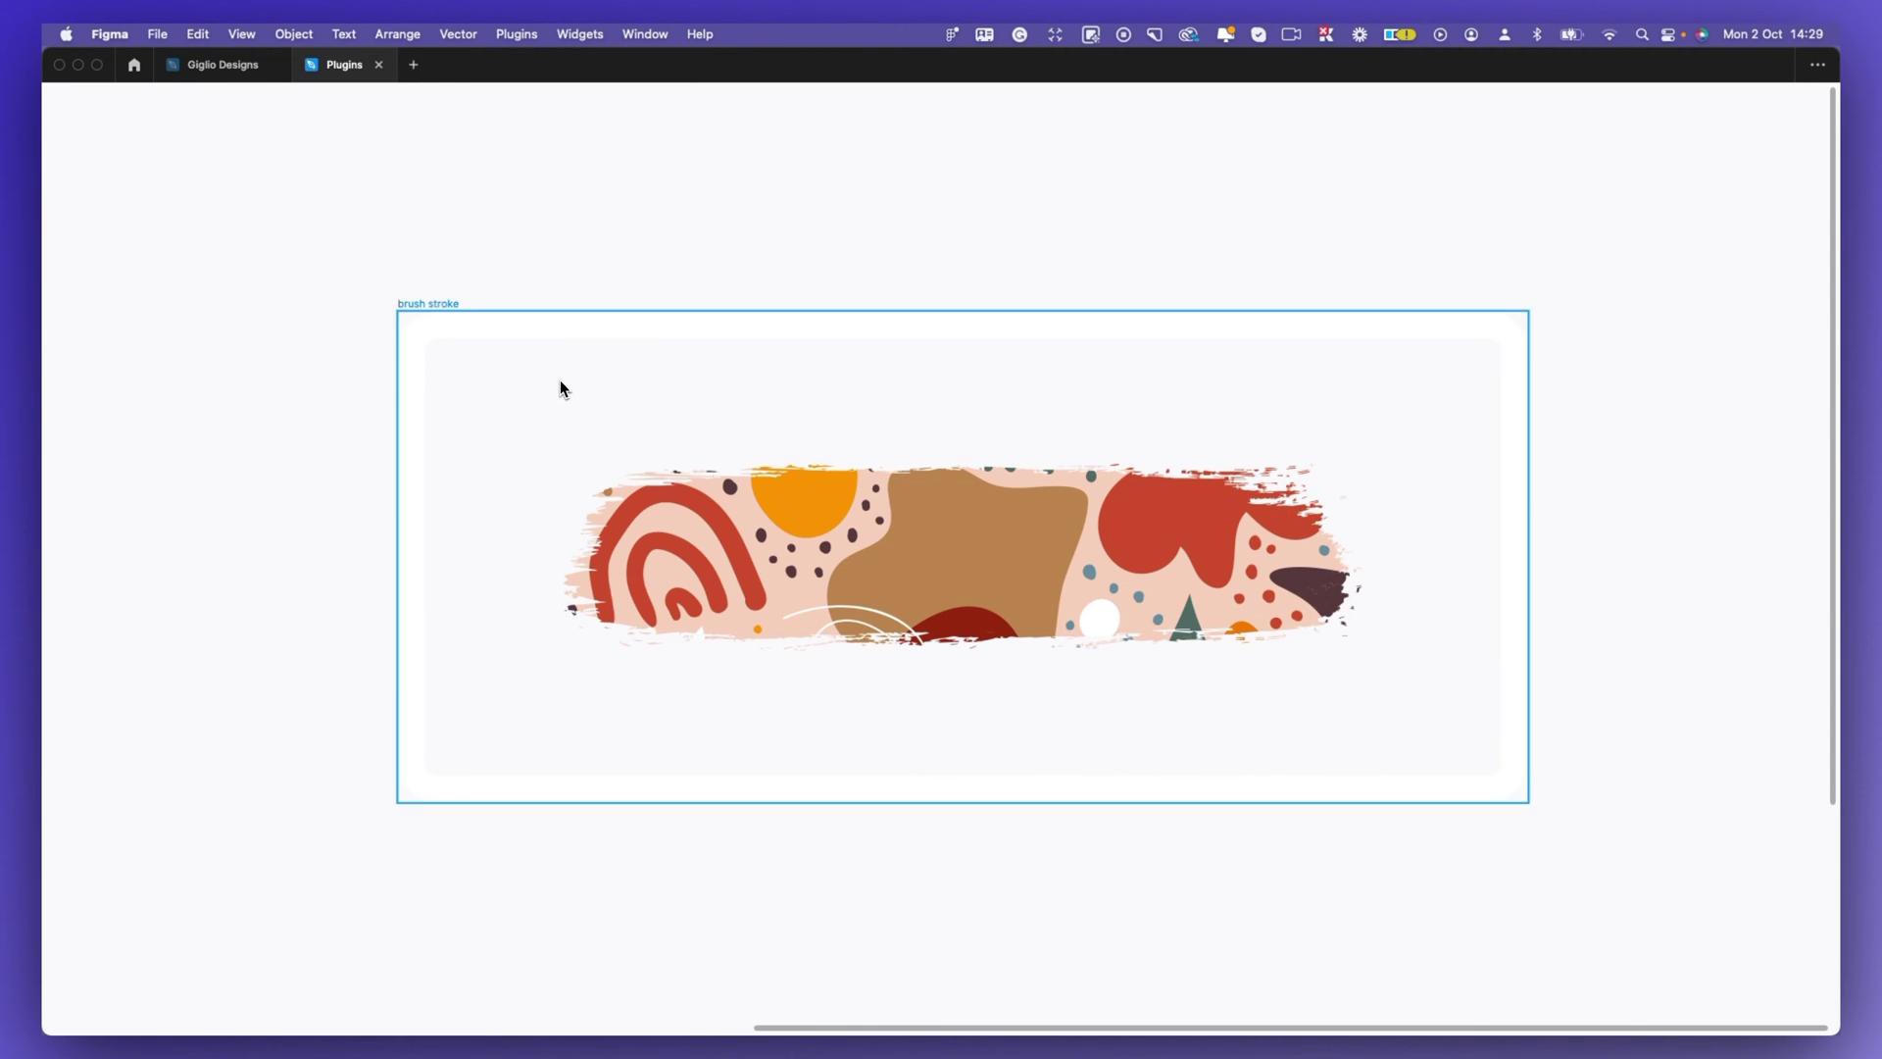
pyautogui.scroll(-3, 561, 385)
pyautogui.hscroll(-6, 561, 382)
pyautogui.hscroll(-10, 560, 385)
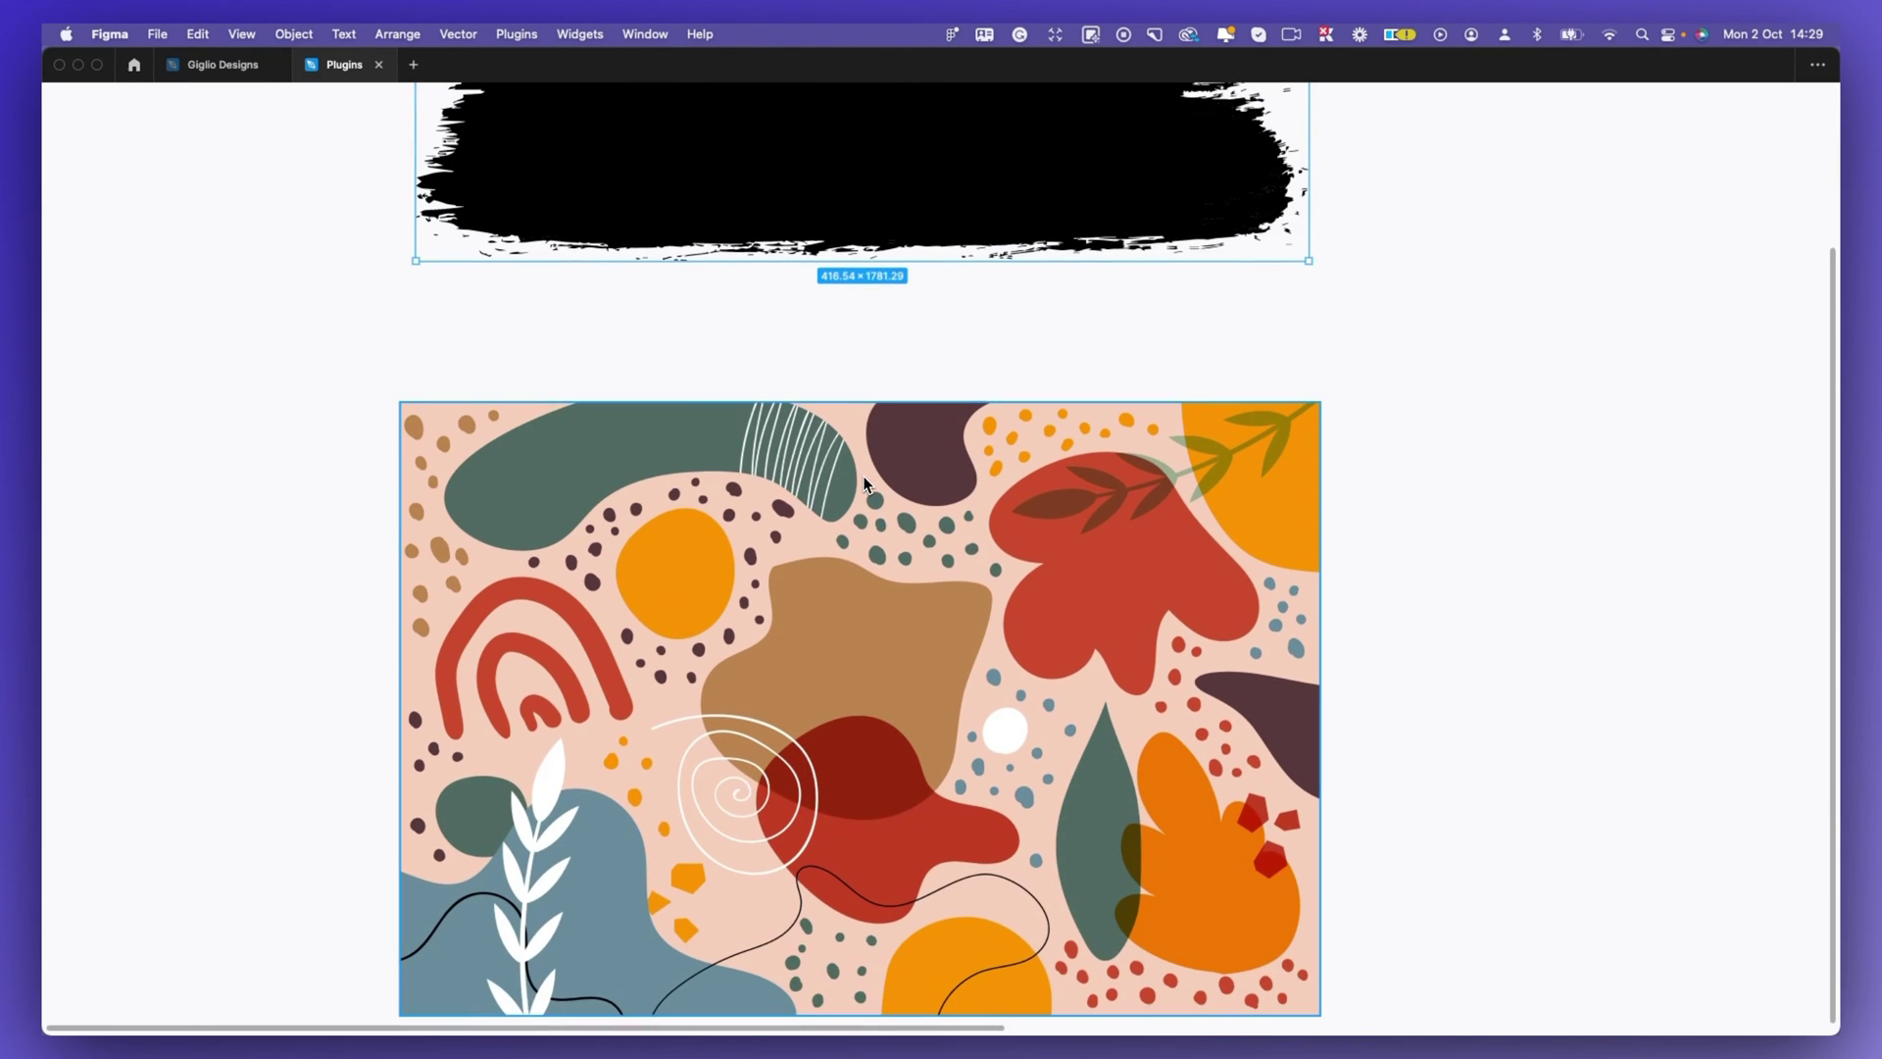
pyautogui.click(863, 475)
pyautogui.hscroll(-1, 863, 510)
pyautogui.scroll(-3, 863, 534)
pyautogui.scroll(-3, 872, 576)
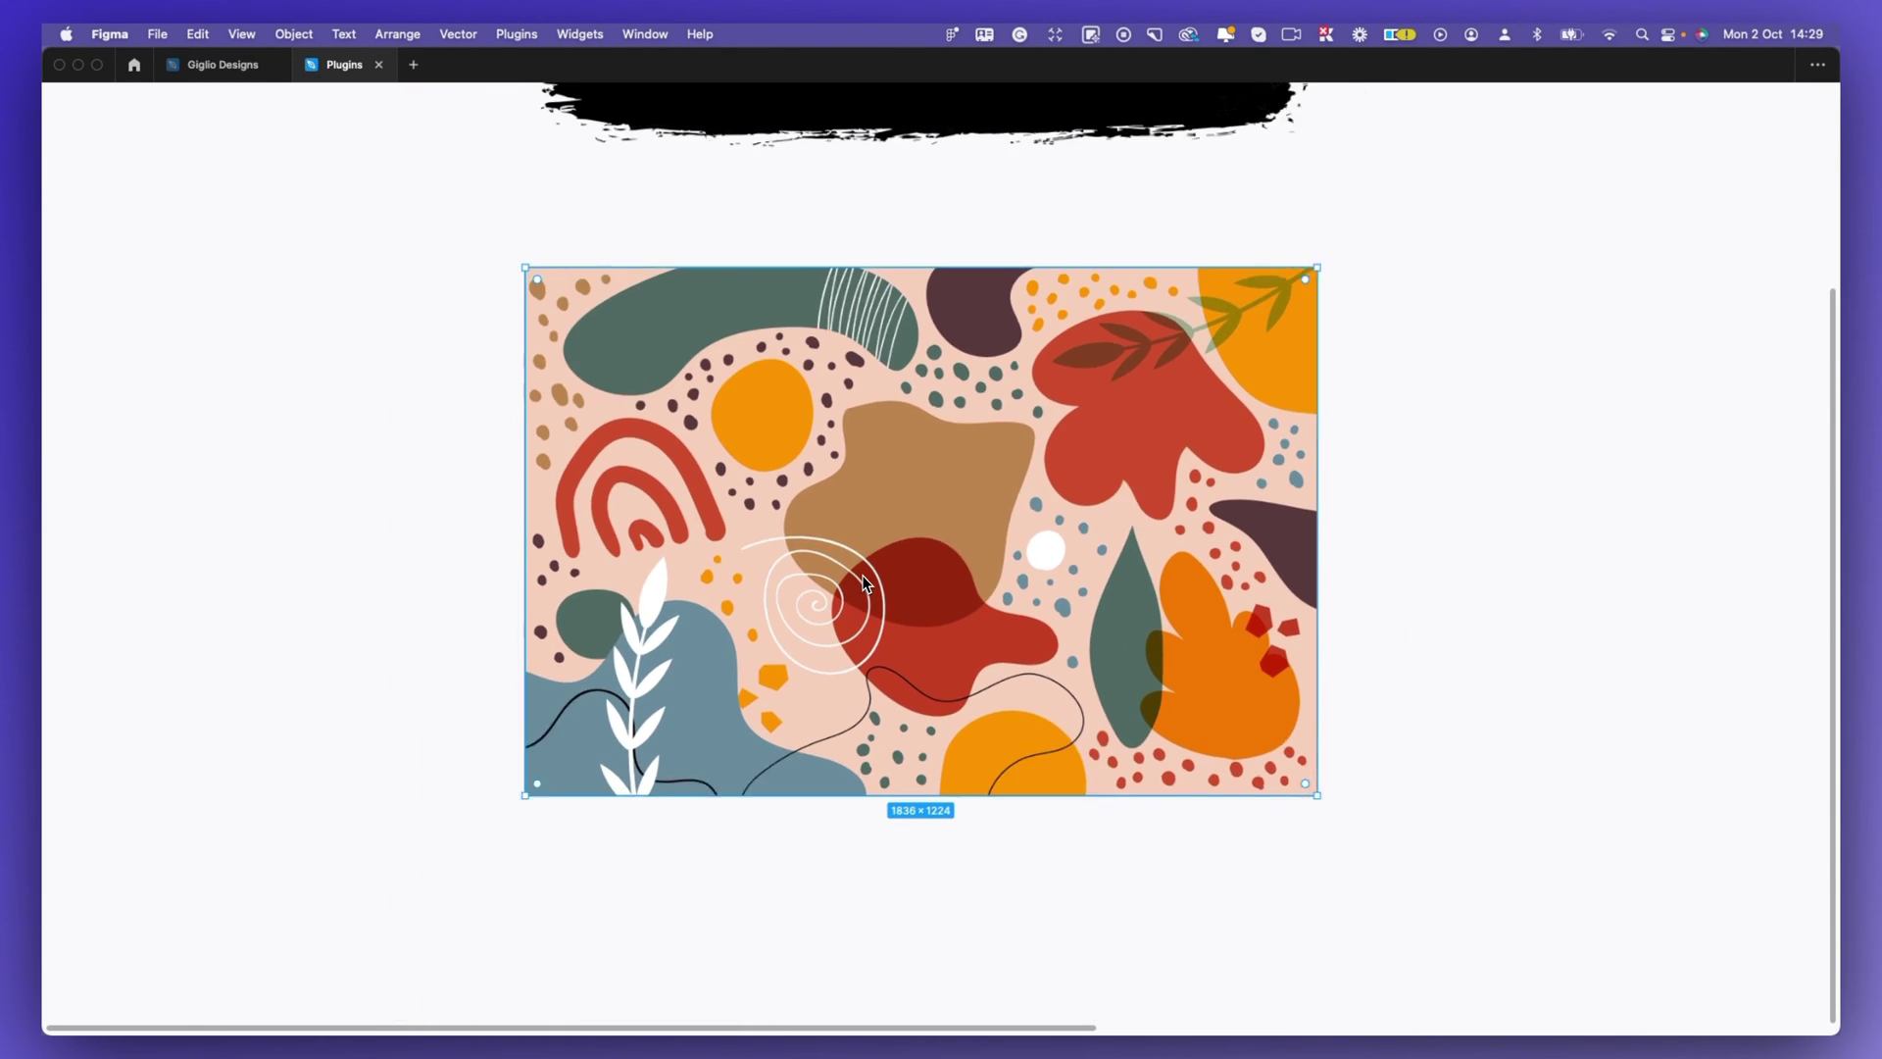
pyautogui.scroll(2, 862, 575)
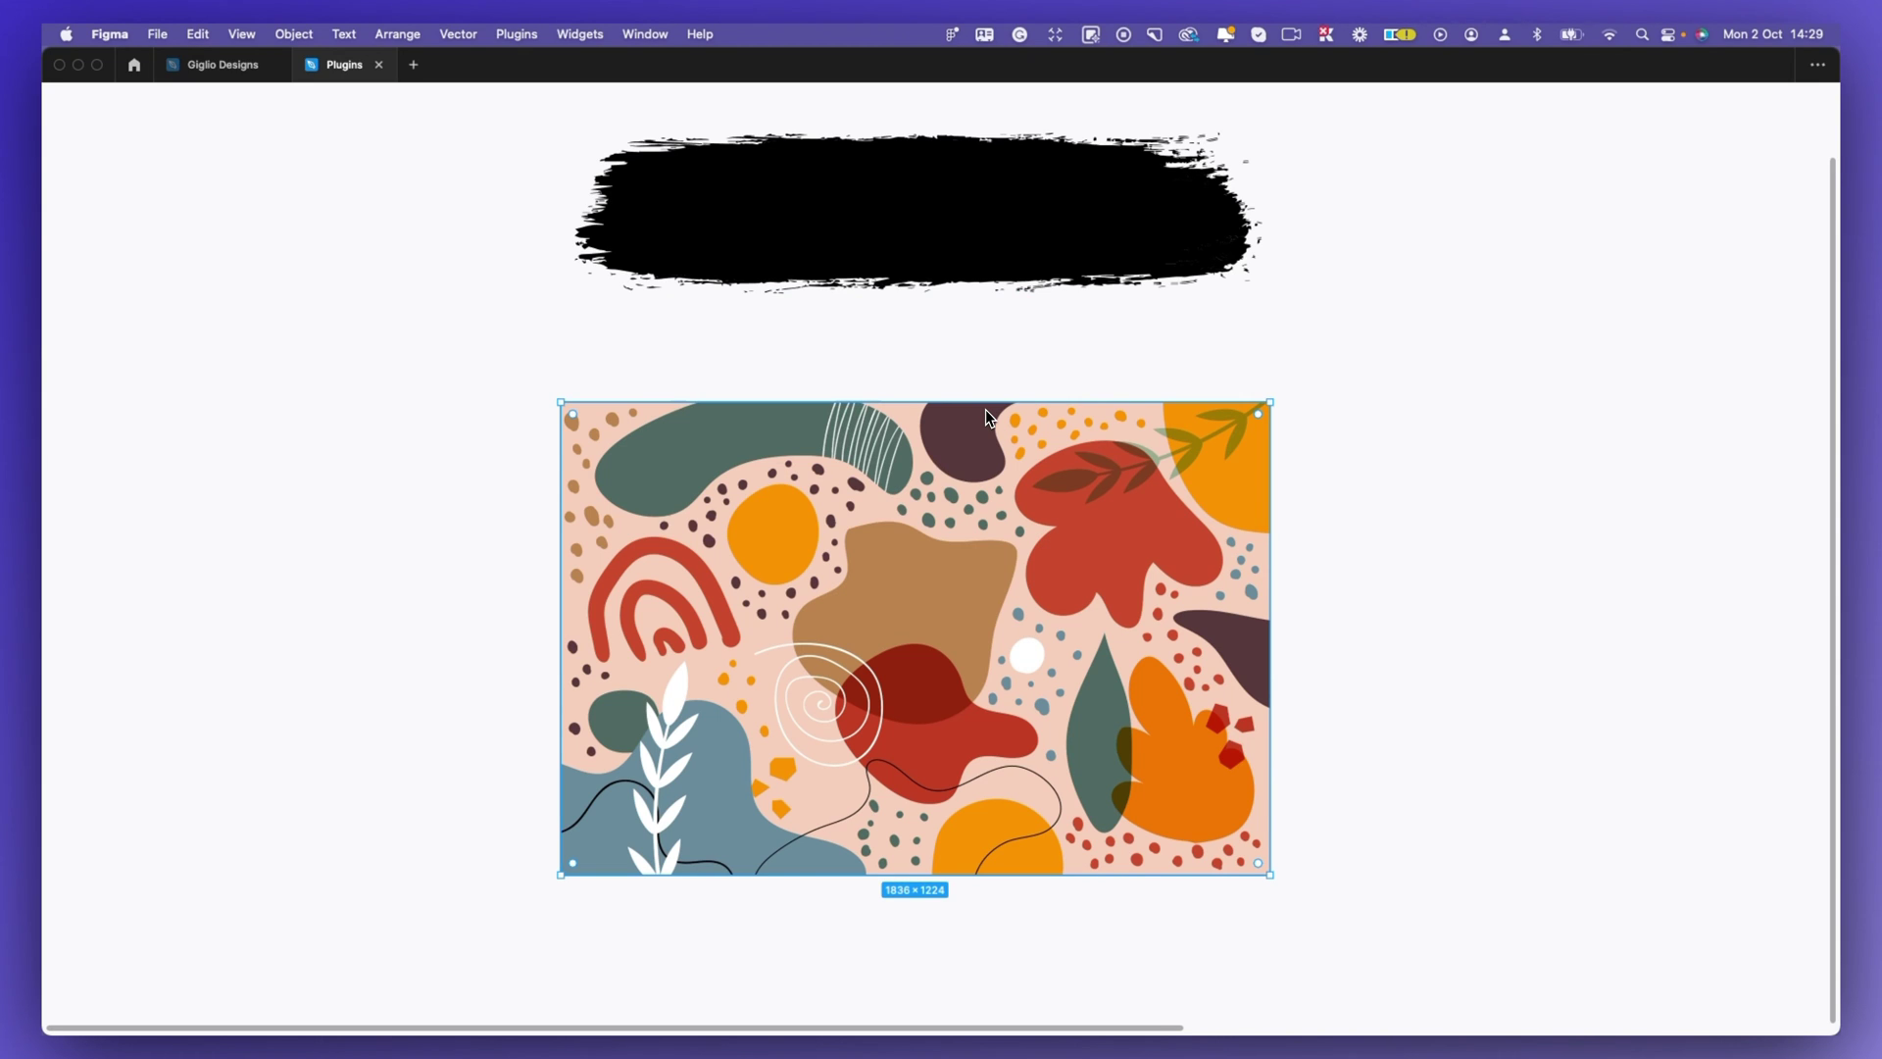
# Align the illustration behind the brushstroke at X -2100, Y -1891, back at full opacity, and select both.
pyautogui.press('super+period')
pyautogui.scroll(3, 988, 419)
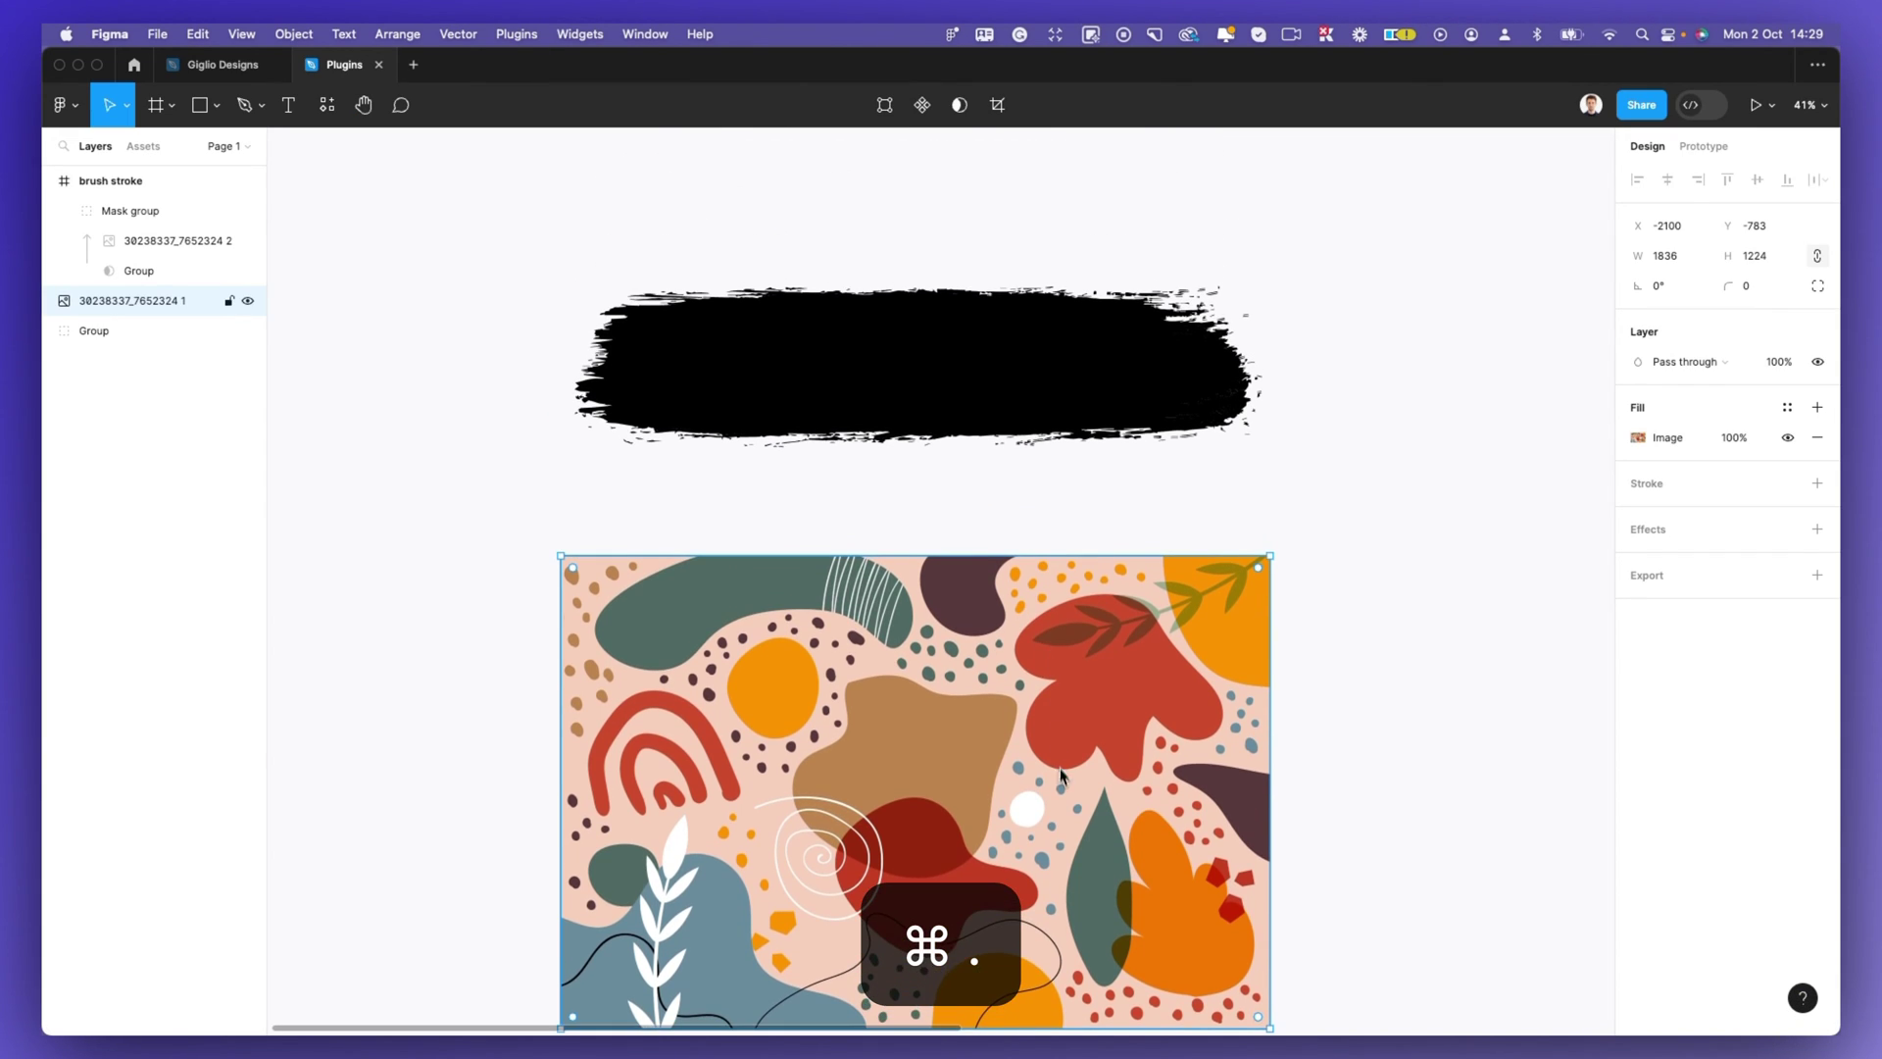
pyautogui.moveTo(1061, 775); pyautogui.dragTo(1074, 387)
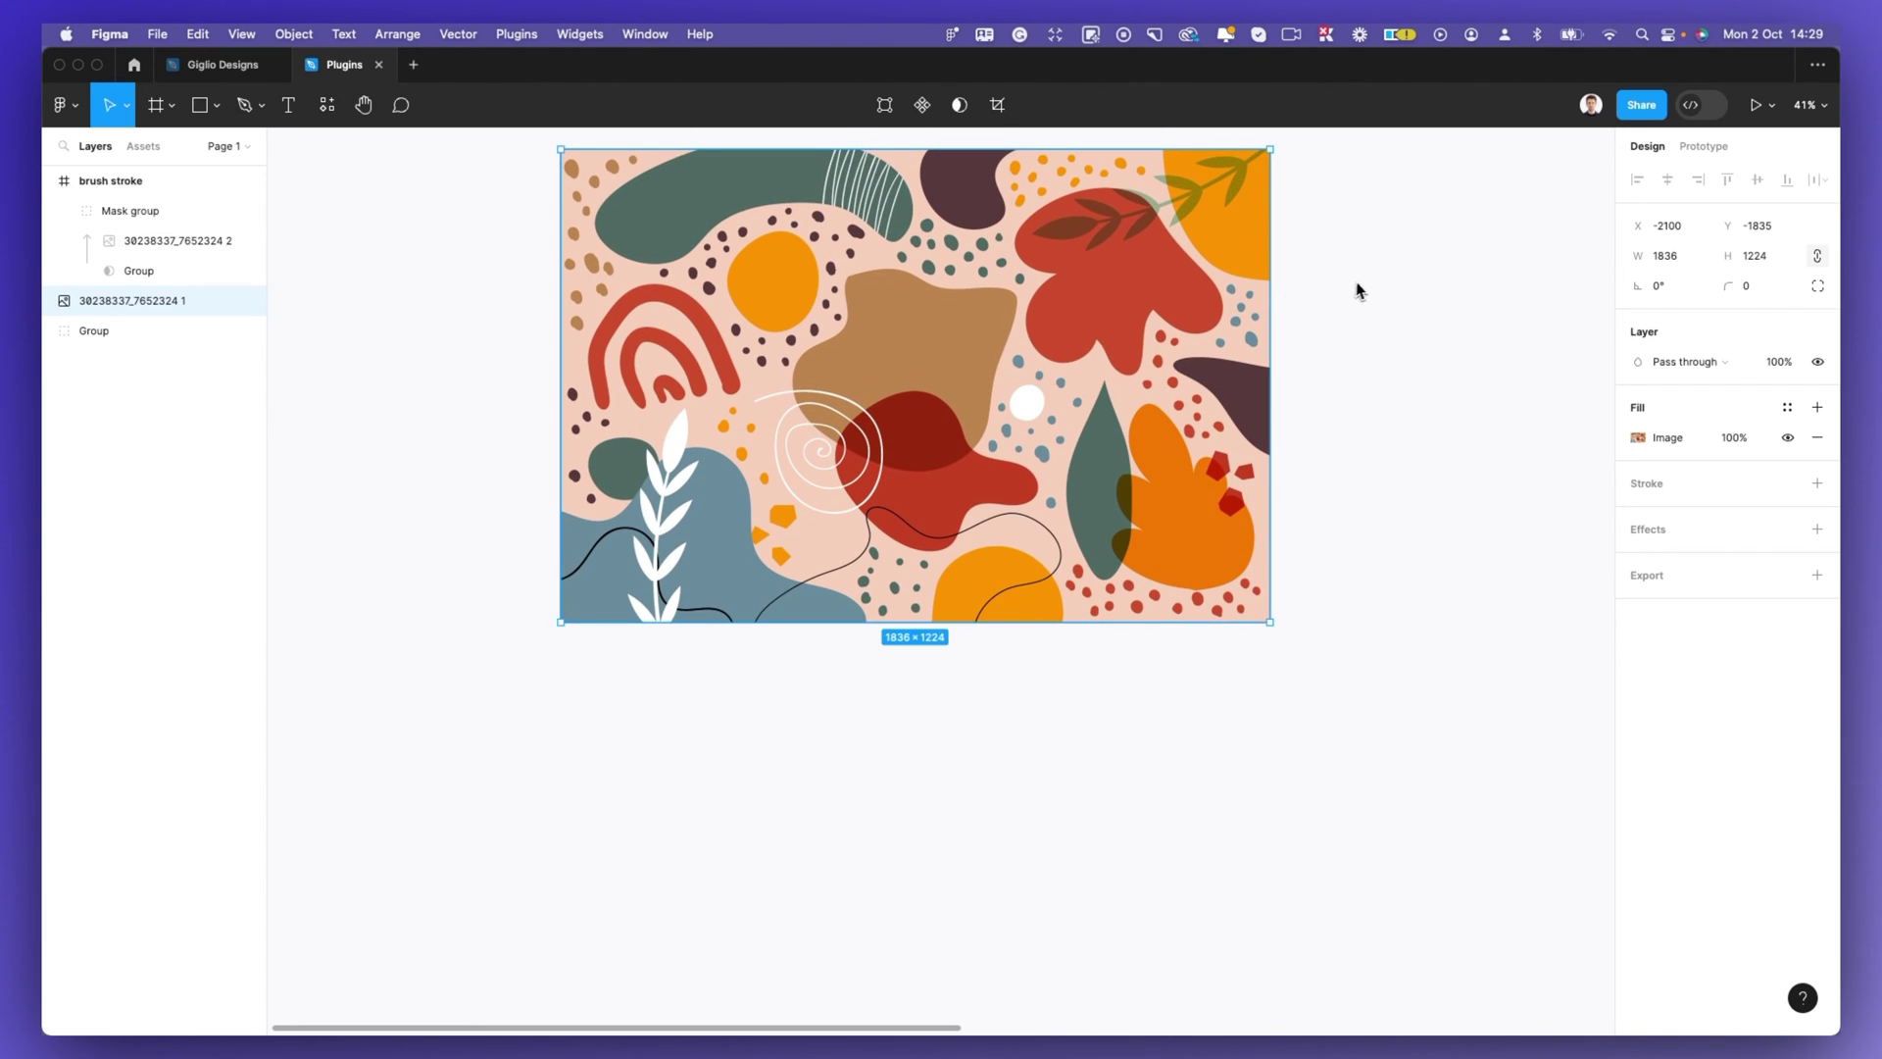
pyautogui.press('5')
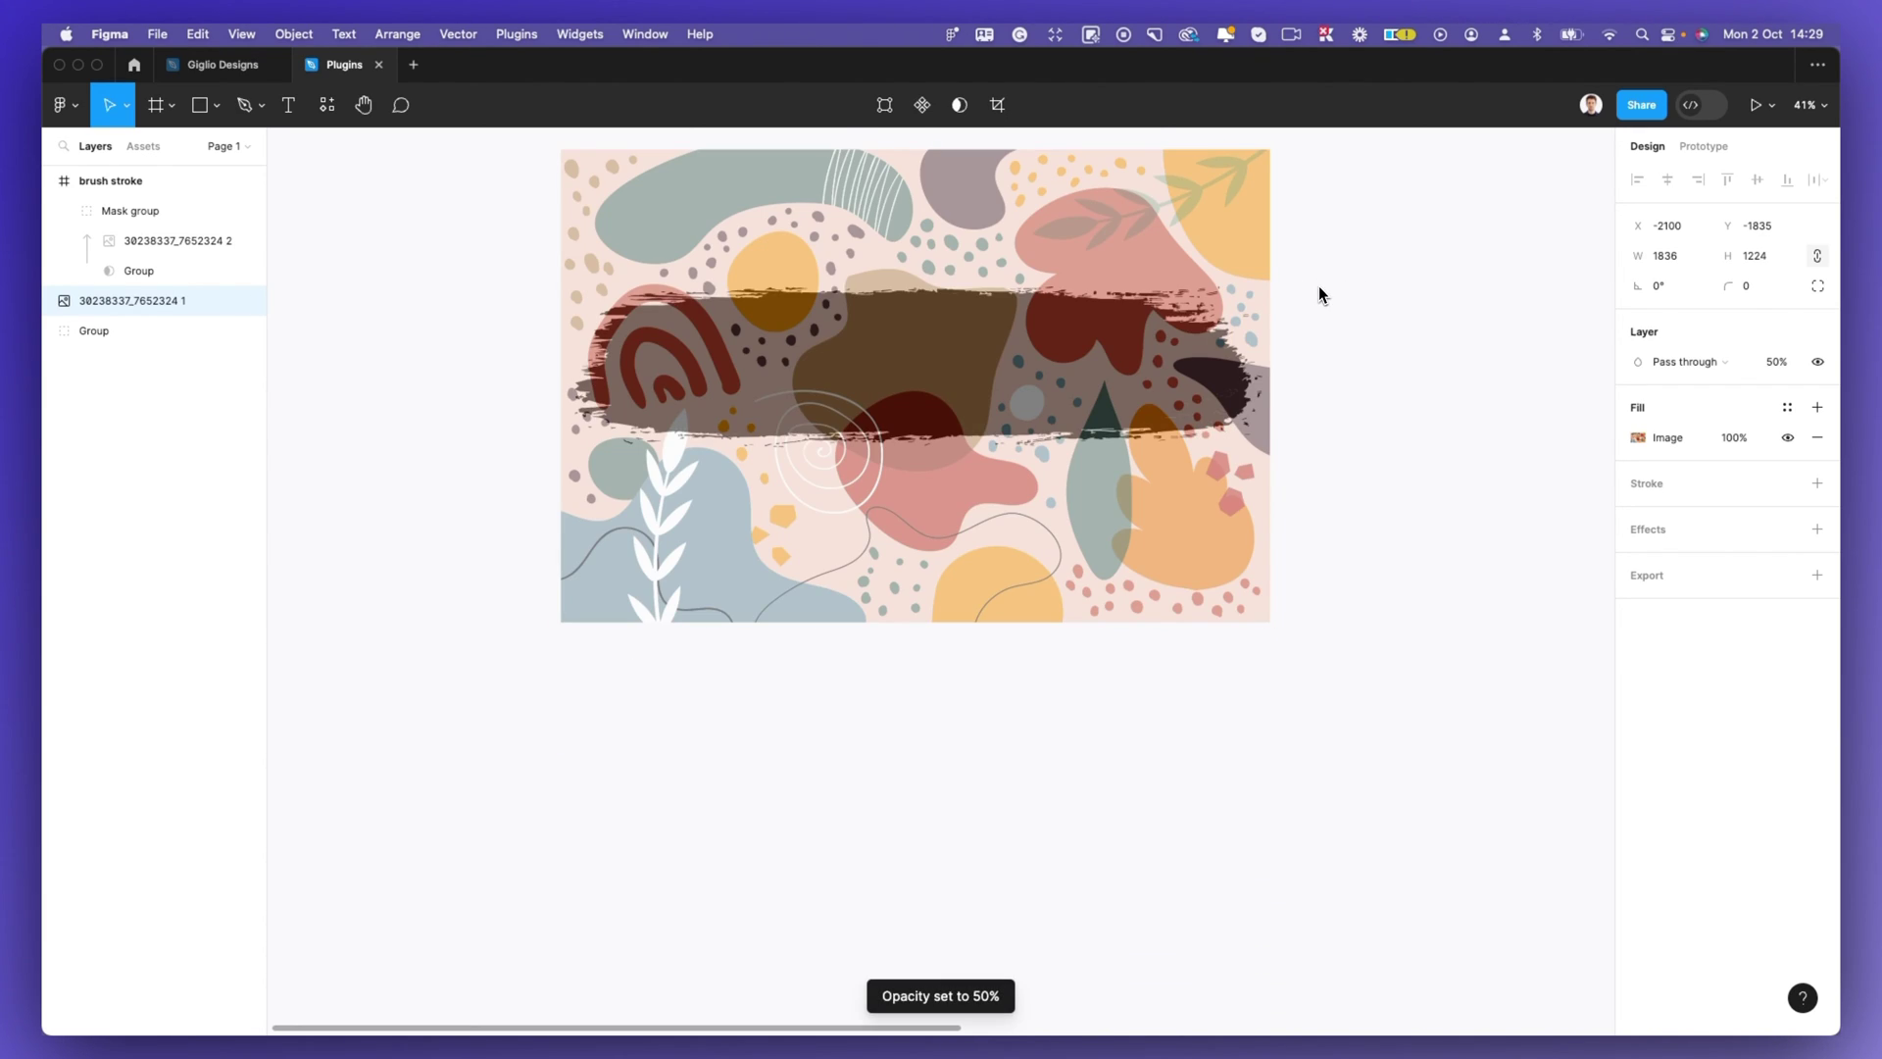
pyautogui.moveTo(1171, 493)
pyautogui.mouseDown()
pyautogui.moveTo(1173, 458)
pyautogui.moveTo(1180, 517)
pyautogui.moveTo(1168, 487)
pyautogui.mouseUp()
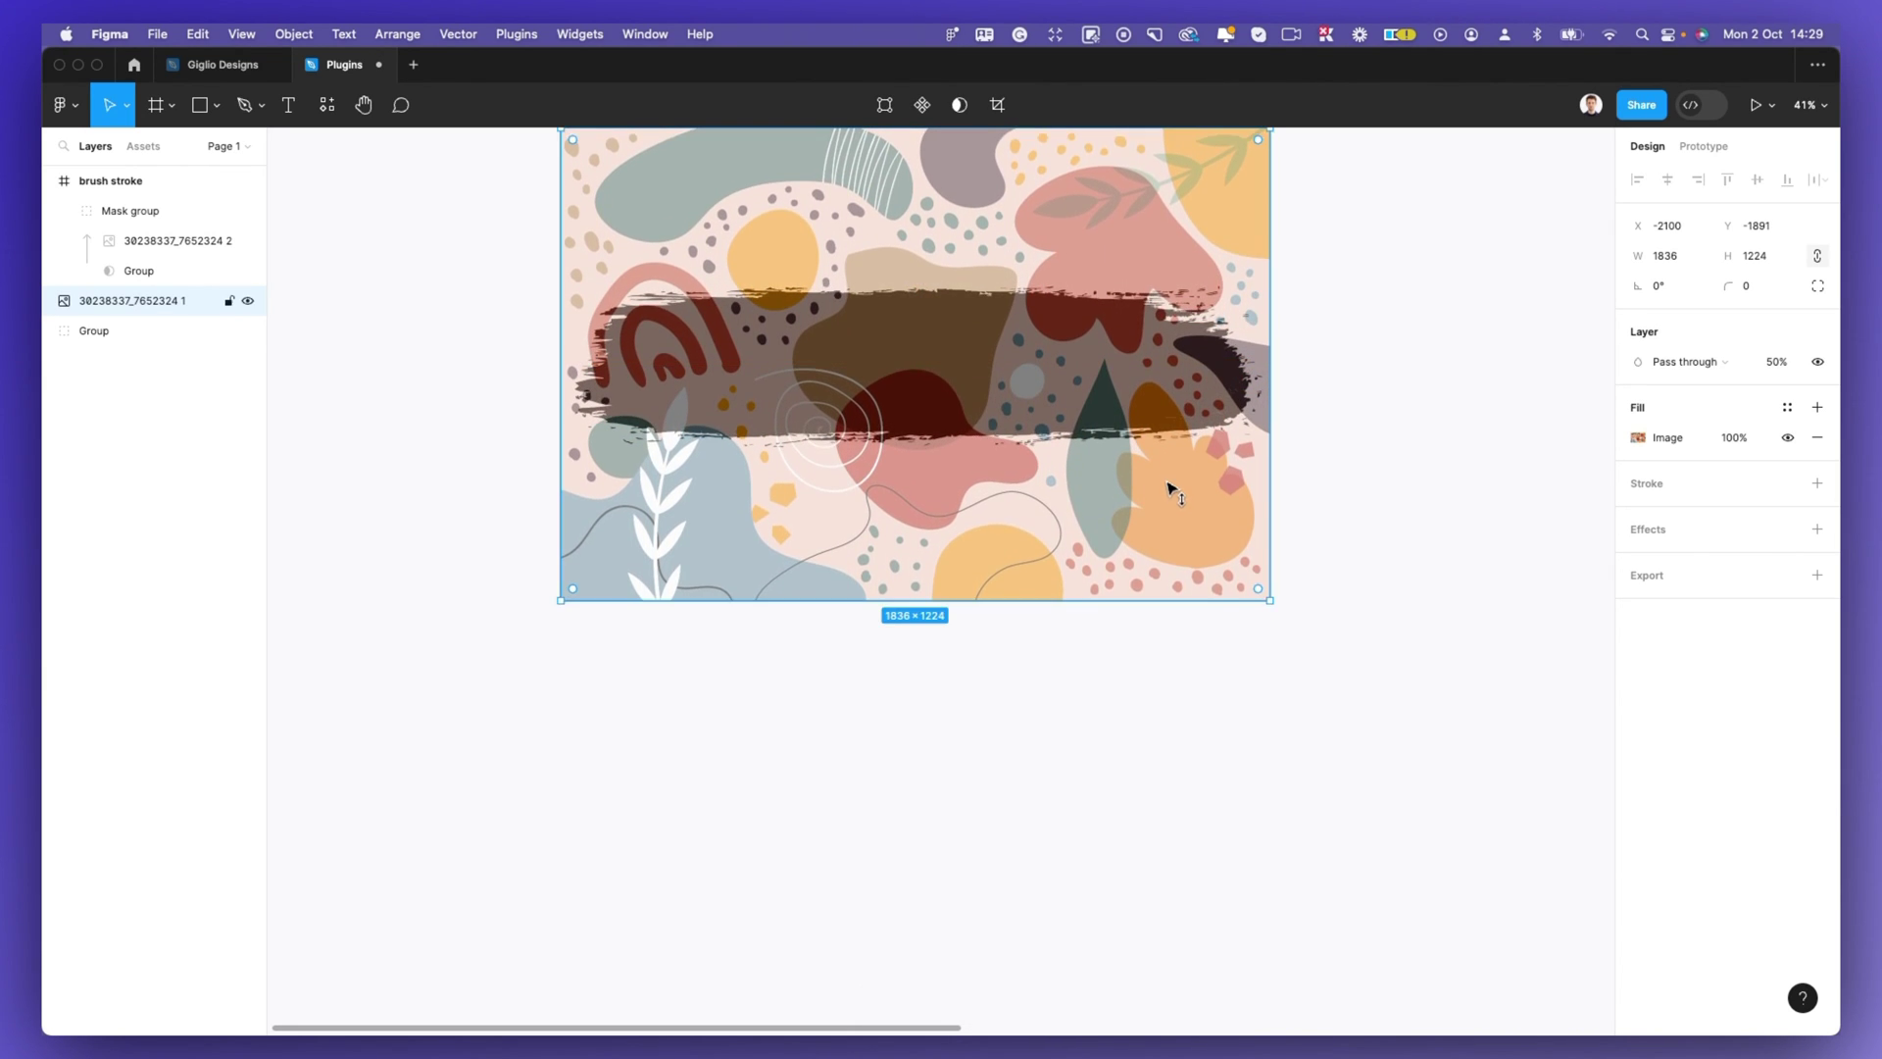
pyautogui.scroll(5, 1164, 480)
pyautogui.press('0')
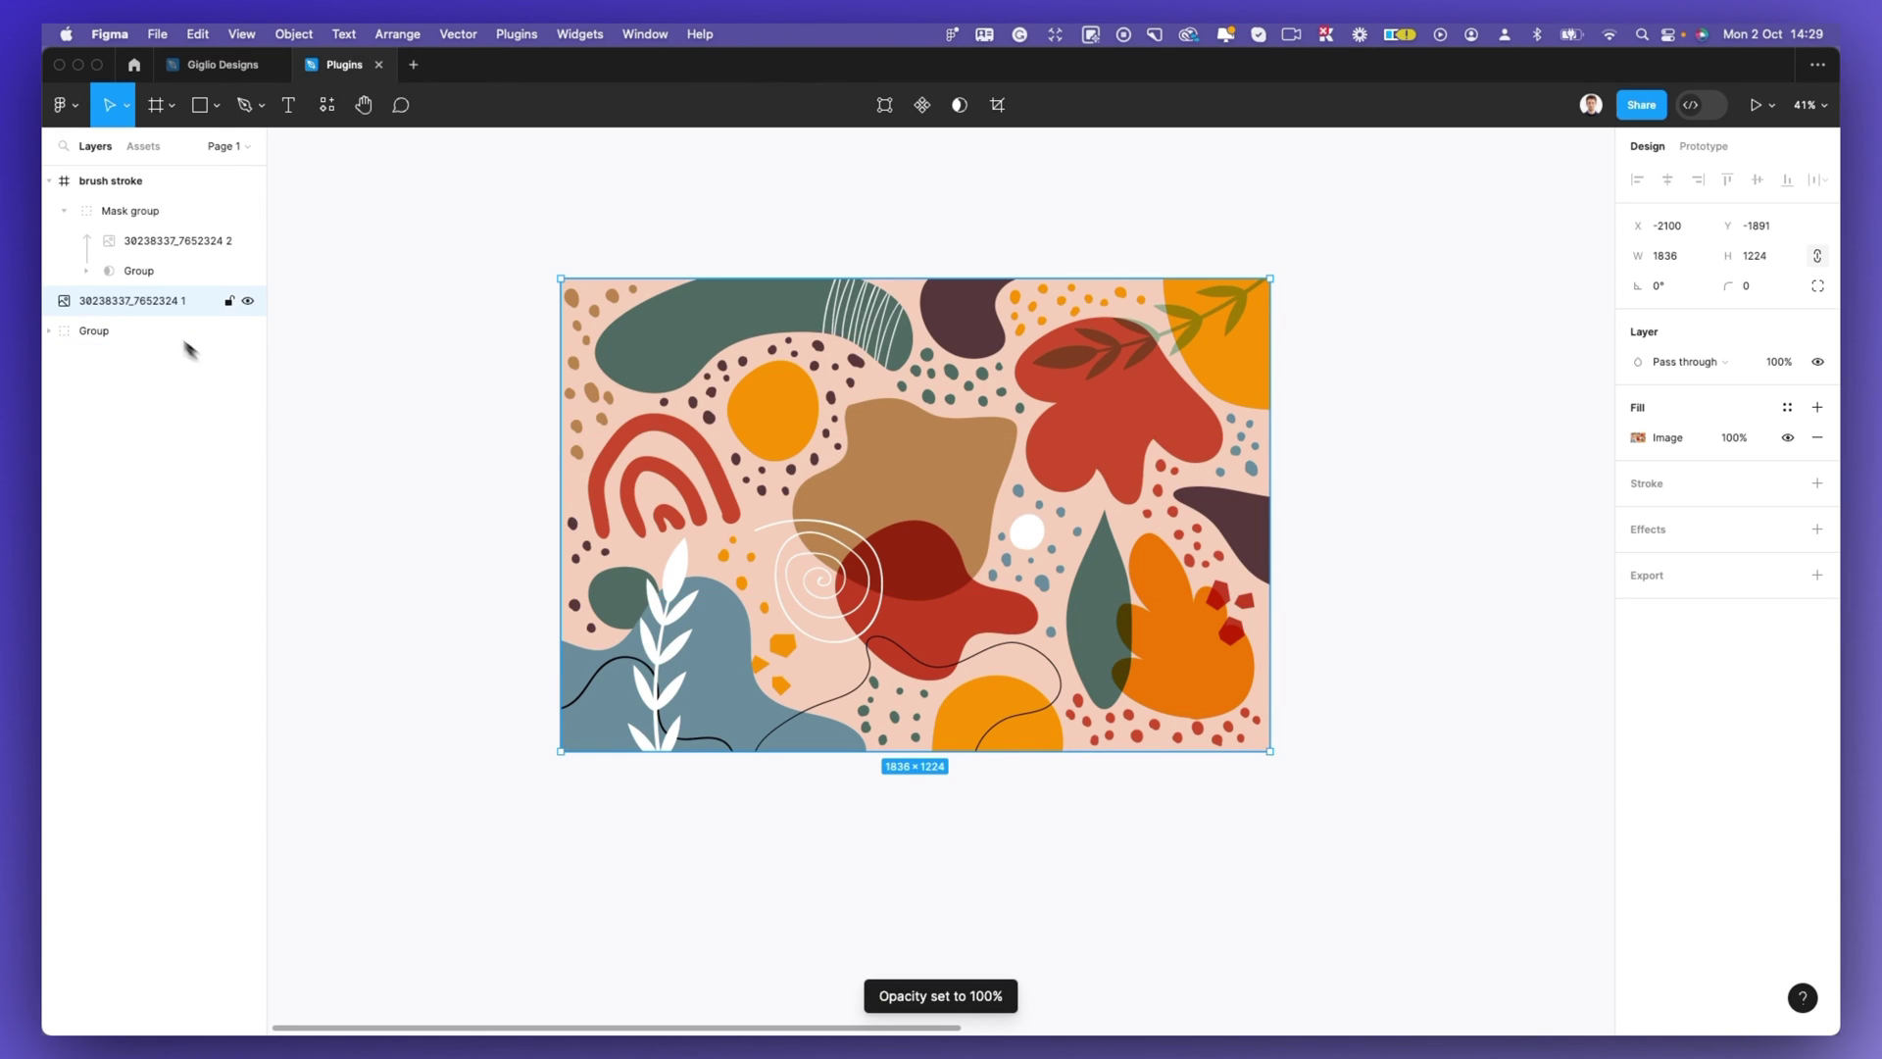
pyautogui.moveTo(1415, 373); pyautogui.dragTo(638, 631)
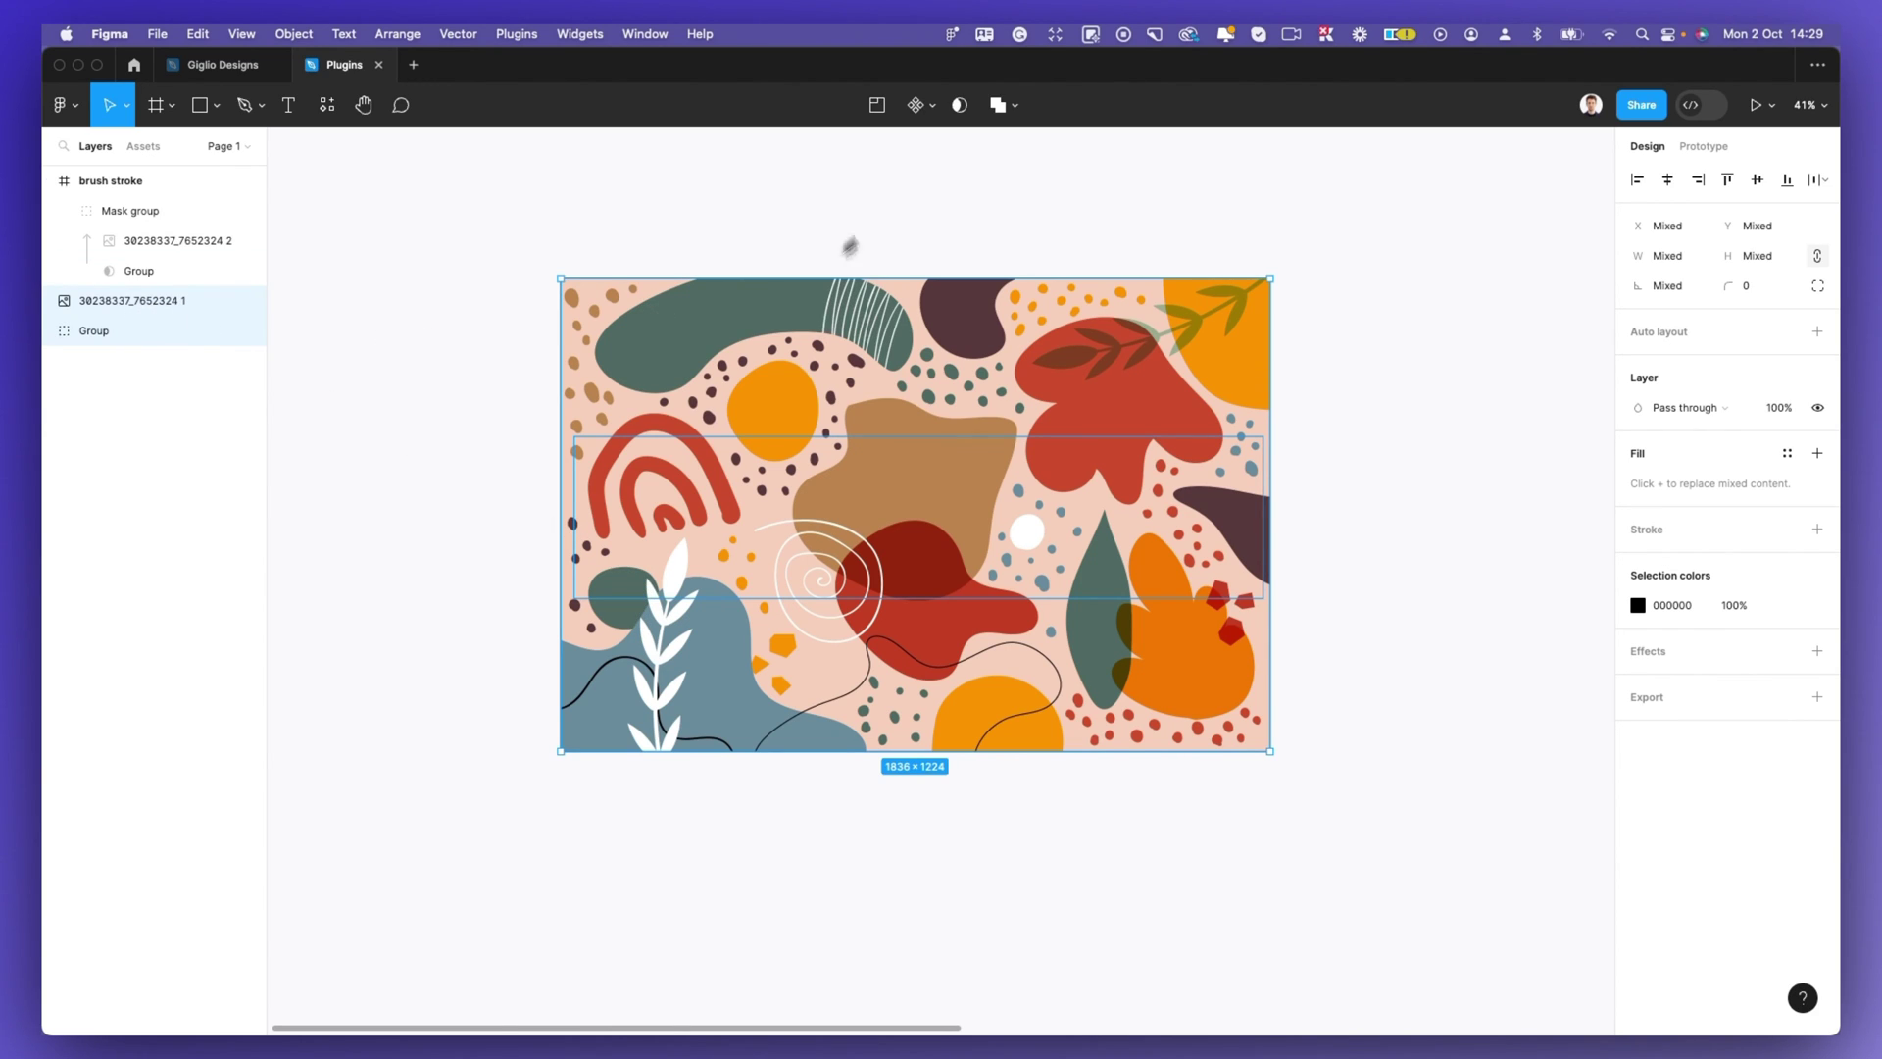
# Mask the illustration with the black brushstroke shape using Use as mask.
pyautogui.click(958, 116)
pyautogui.click(1174, 326)
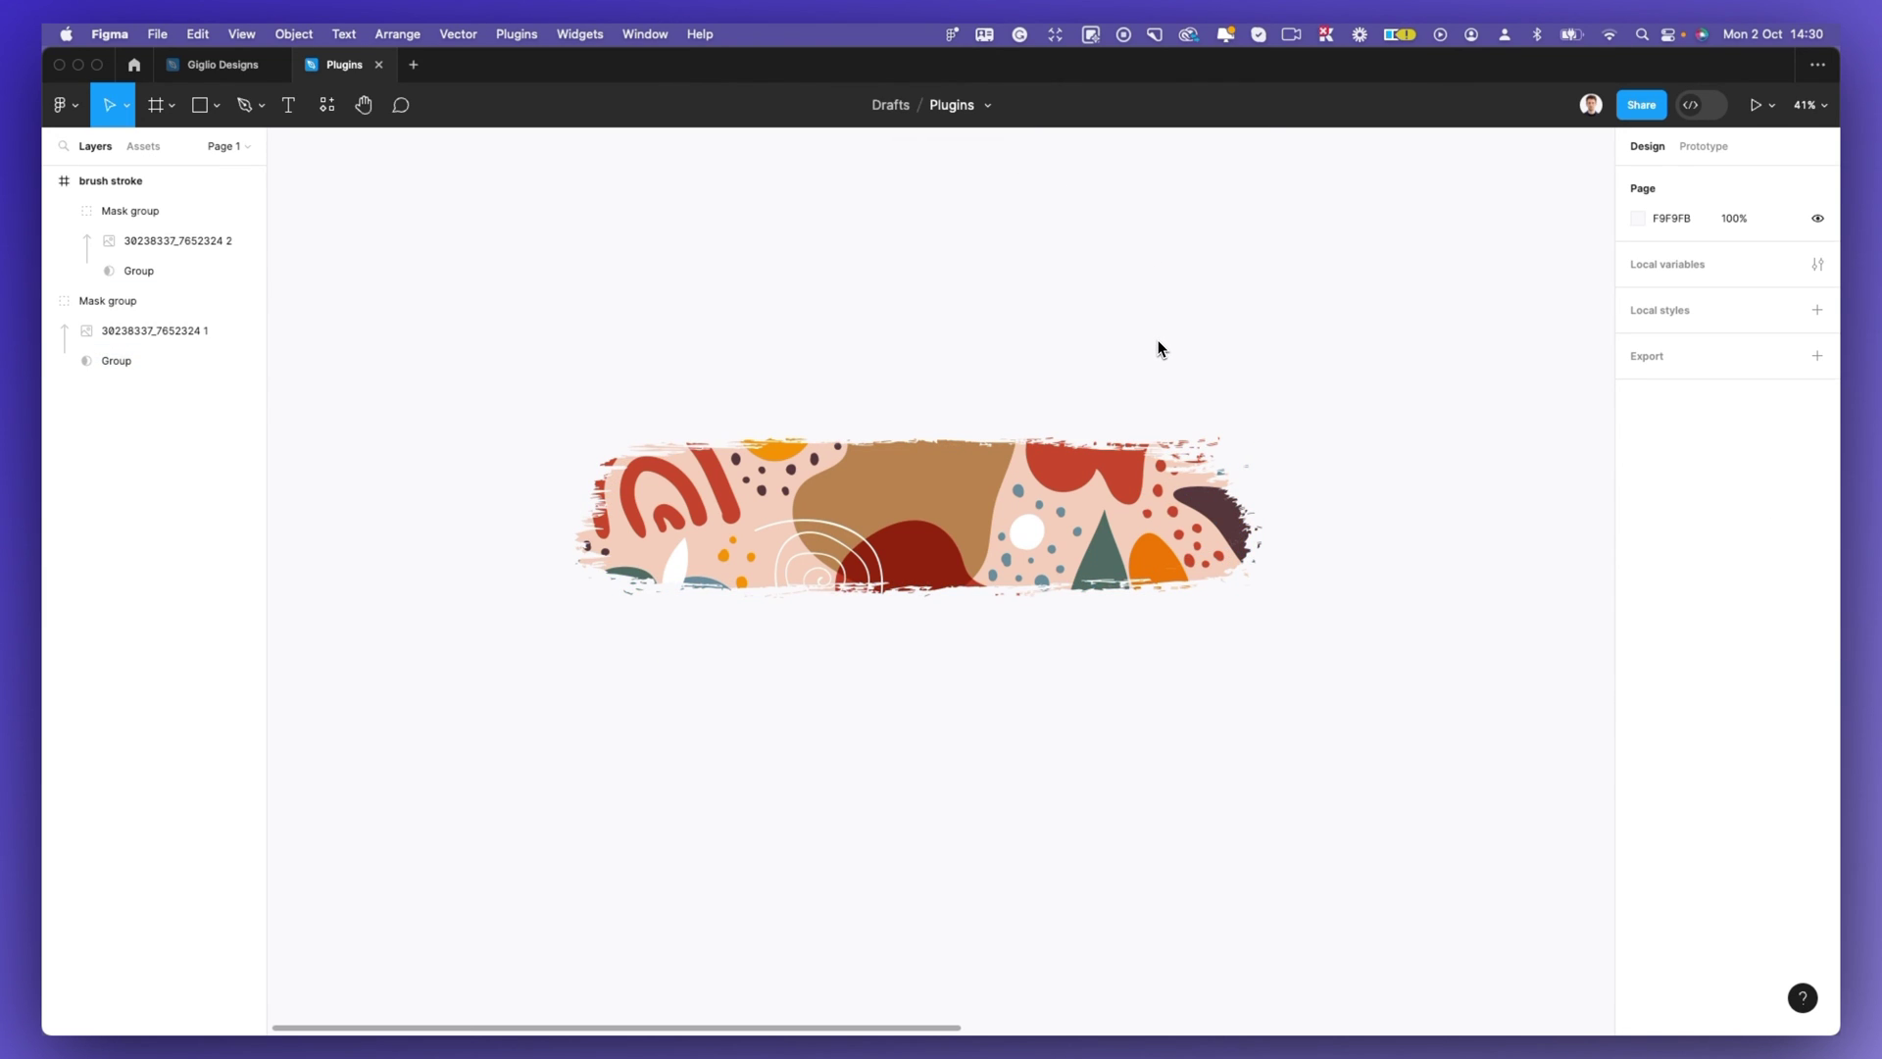
pyautogui.scroll(3, 851, 406)
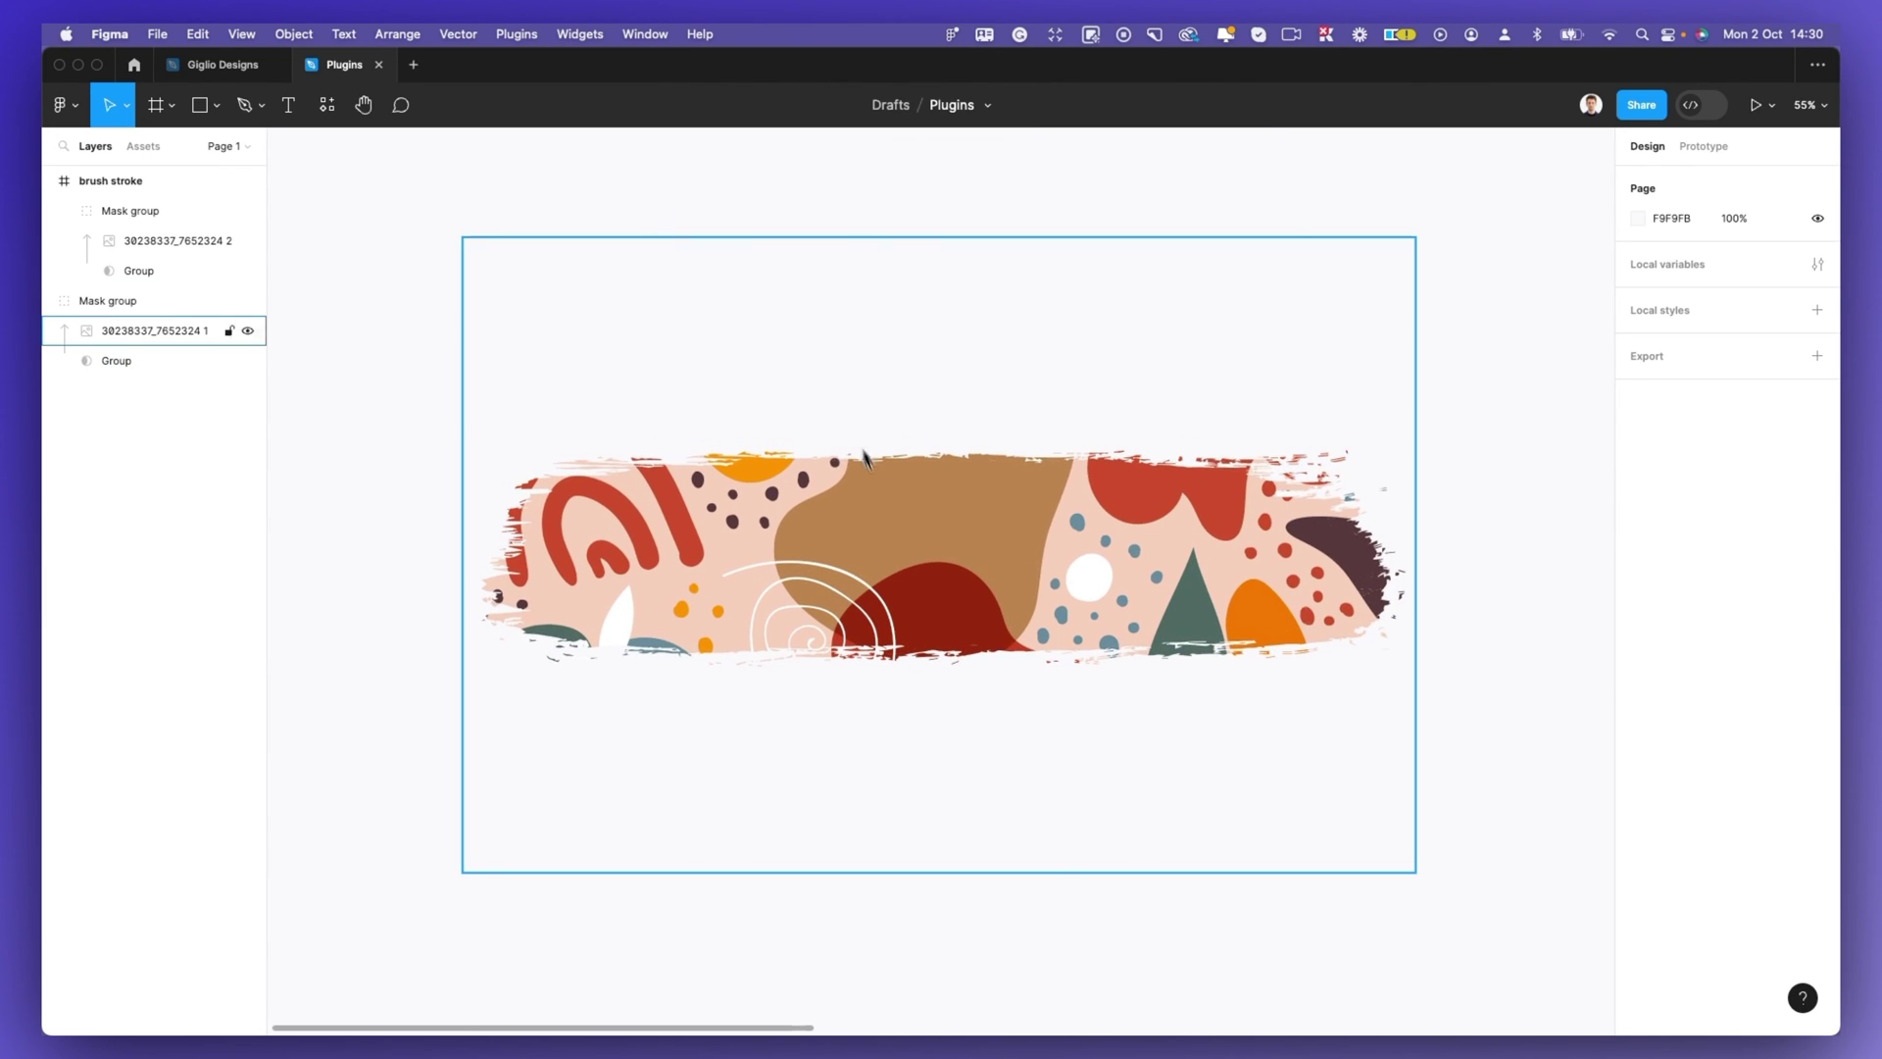
# Reposition the illustration inside the mask to X -2143, Y -1943, then deselect.
pyautogui.click(90, 337)
pyautogui.moveTo(895, 576); pyautogui.dragTo(479, 519)
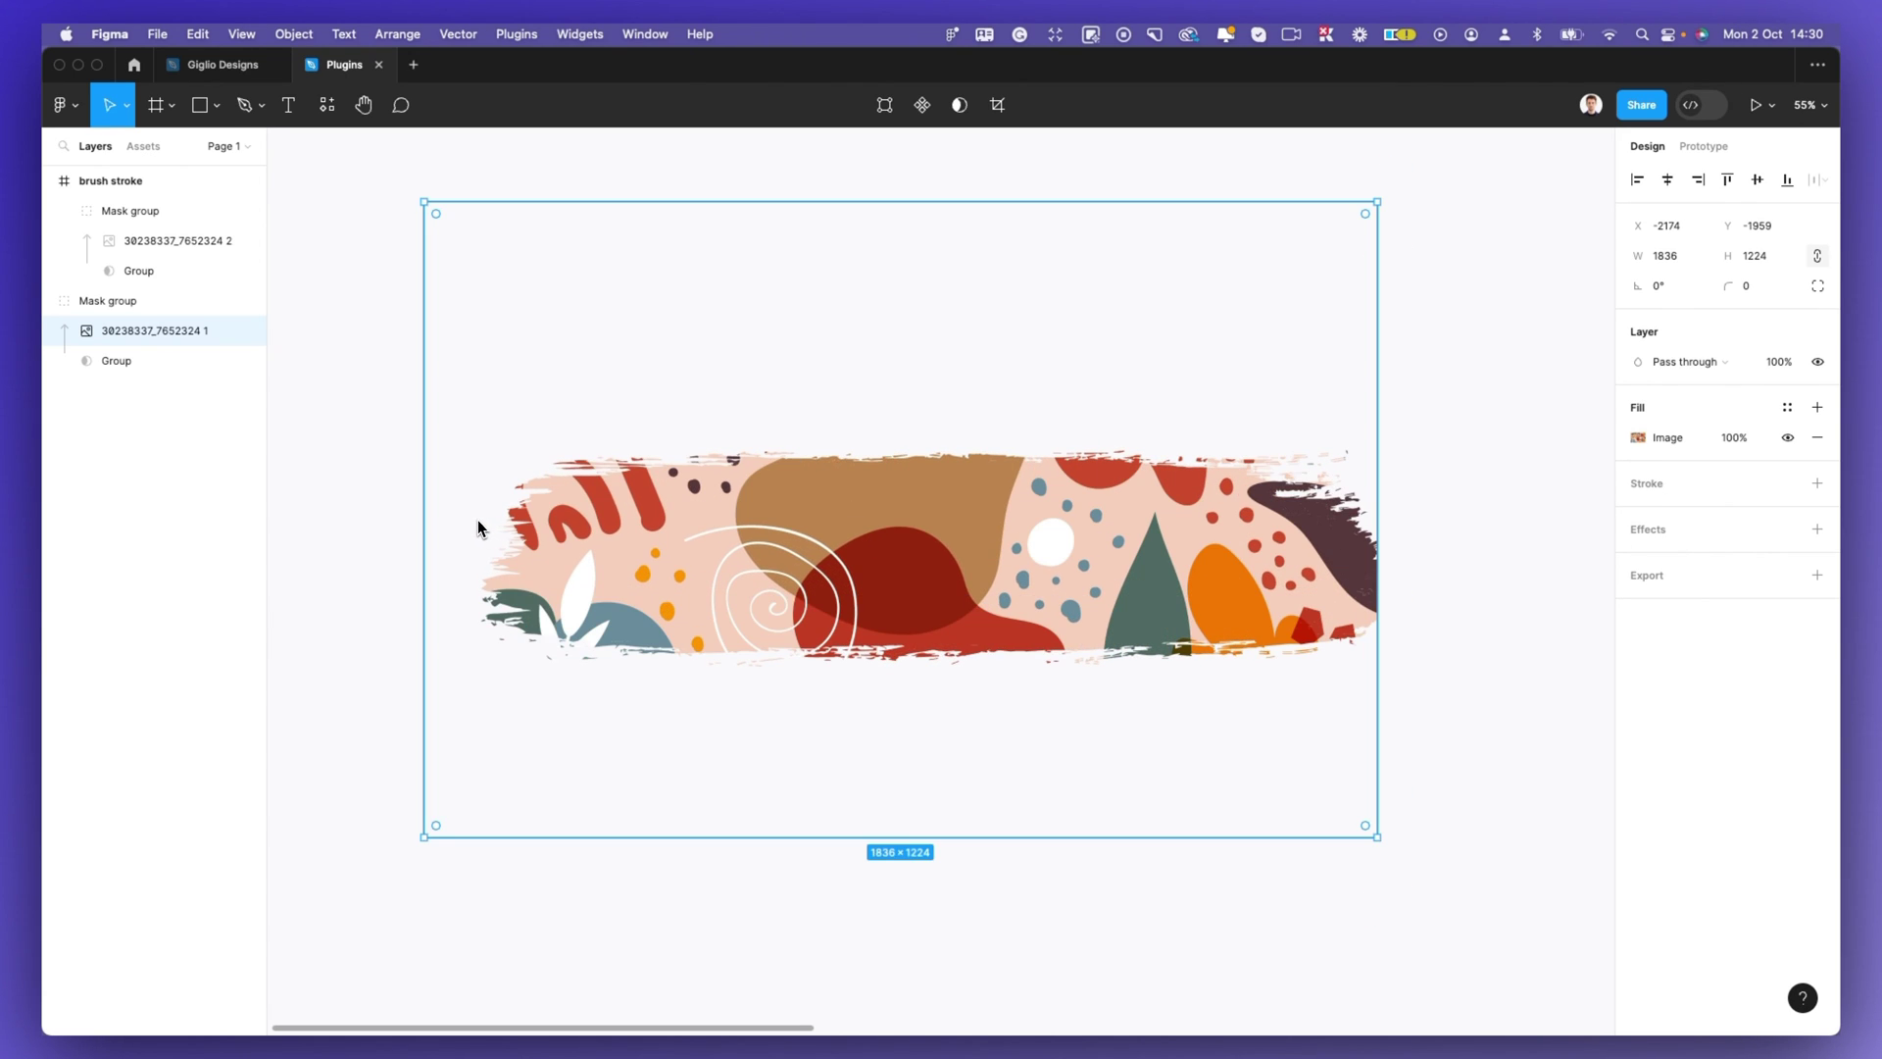
pyautogui.moveTo(718, 534); pyautogui.dragTo(735, 542)
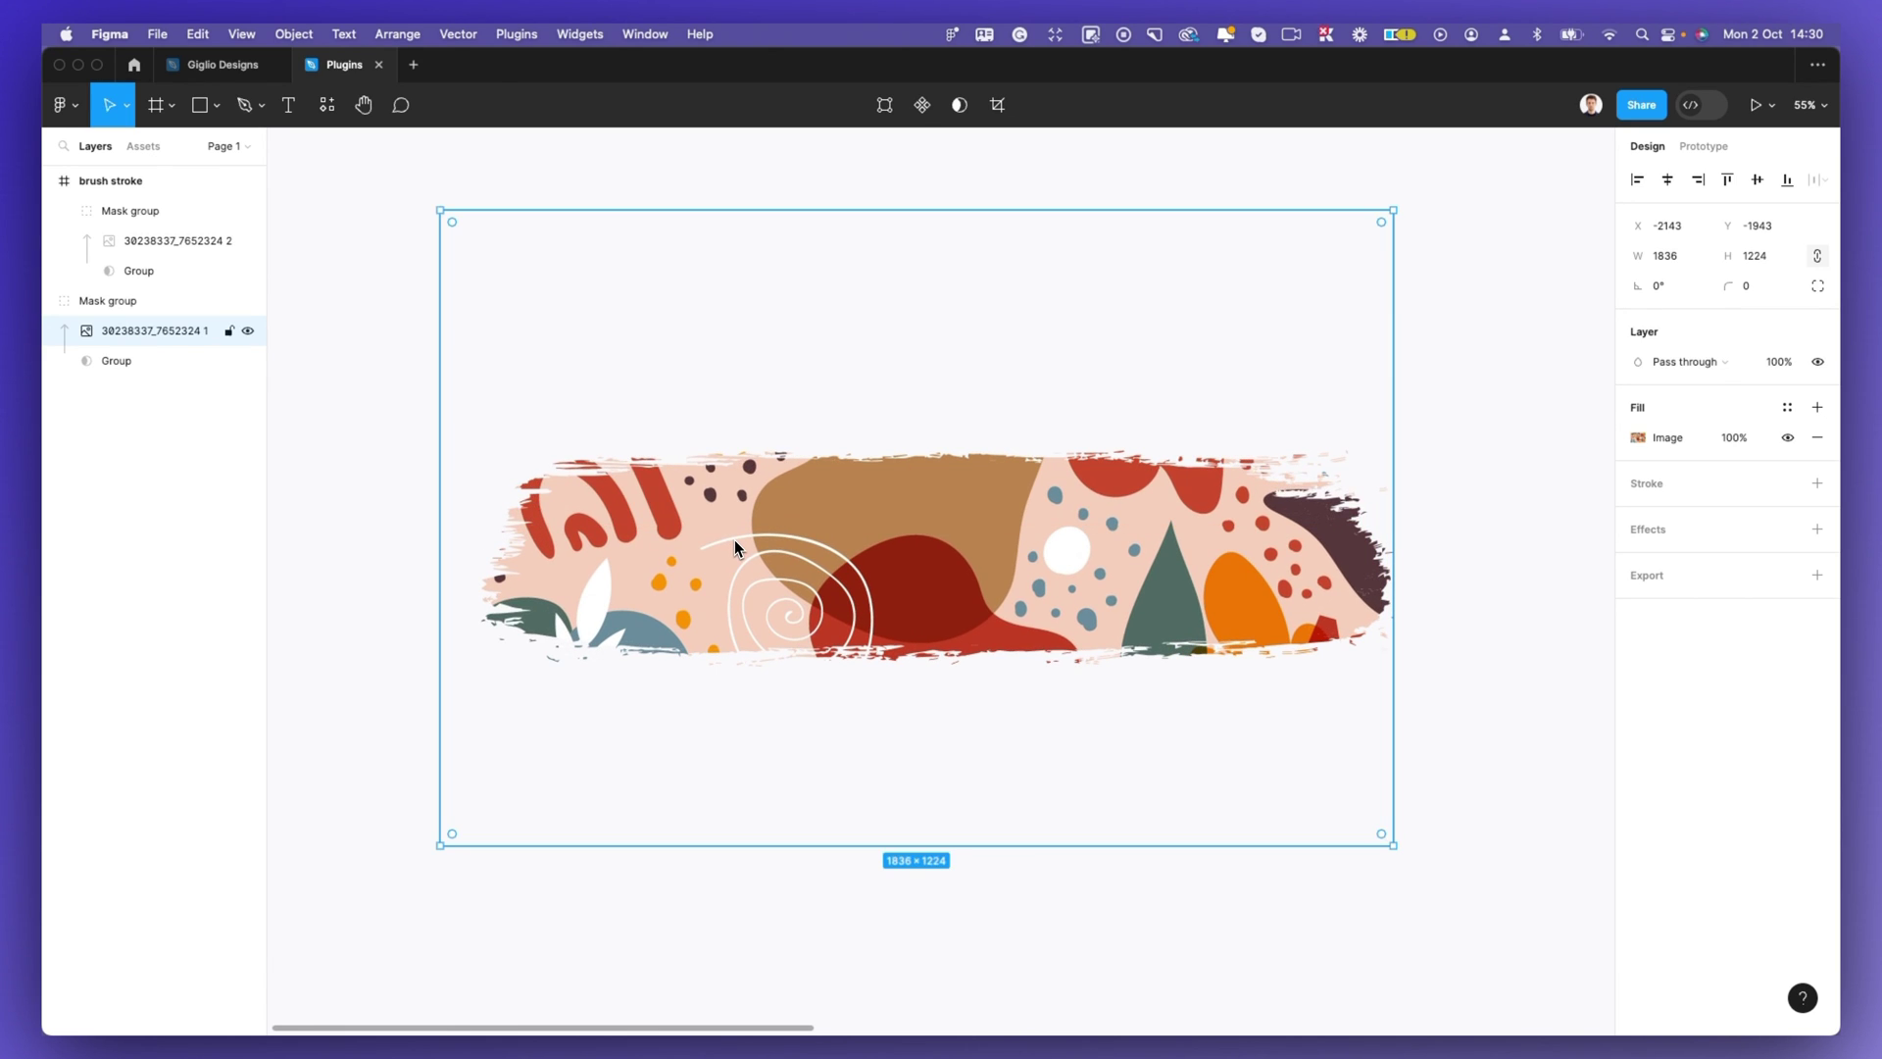
pyautogui.click(360, 597)
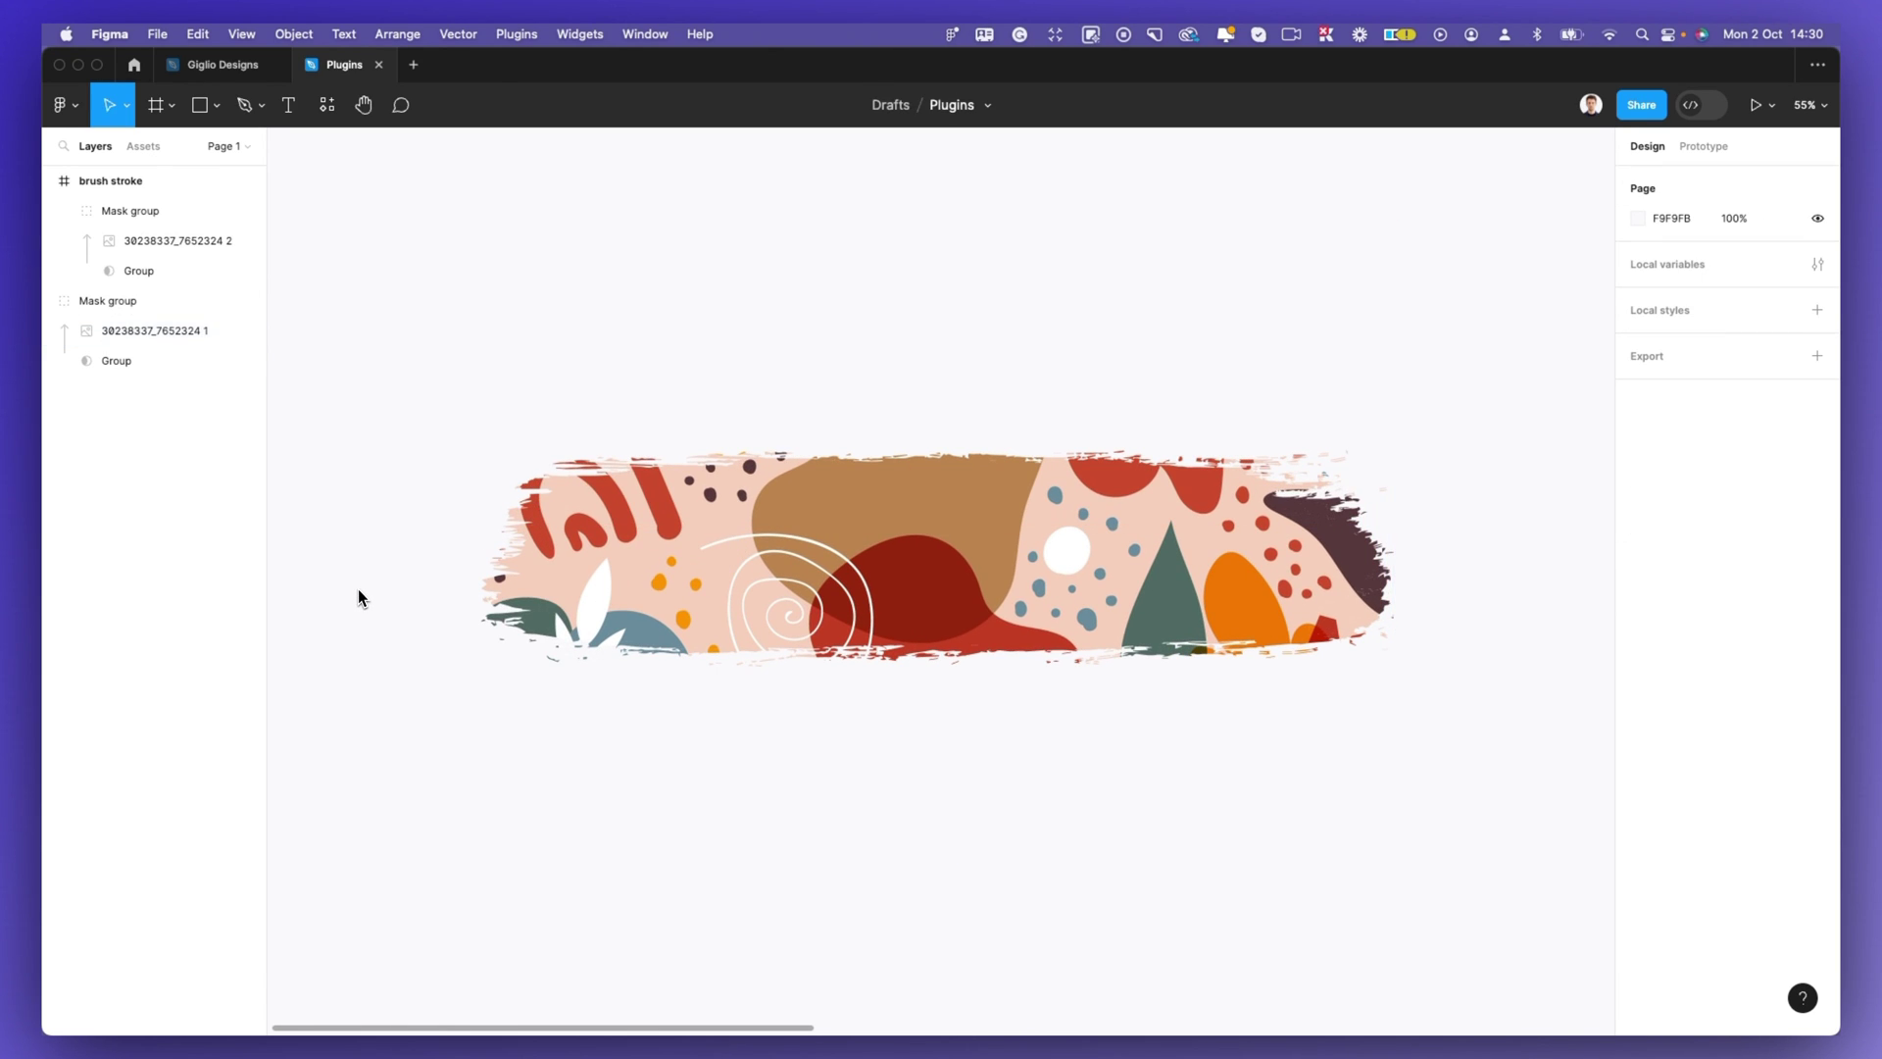